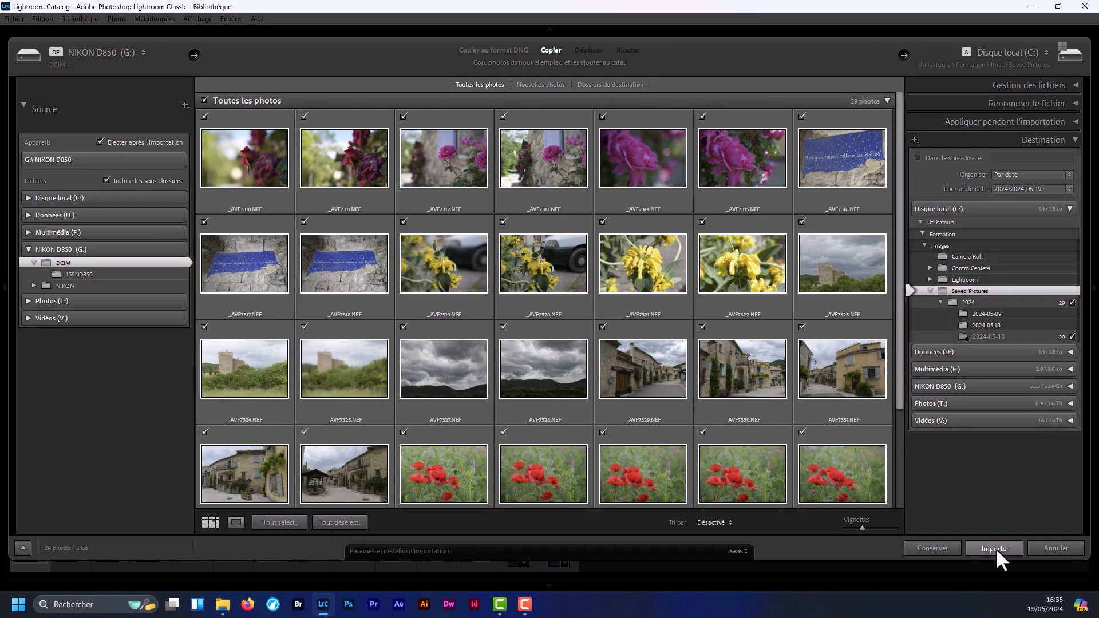
# - Import all photos from the NIKON D850 card into Saved Pictures and show the first one in Loupe view
pyautogui.click(995, 547)
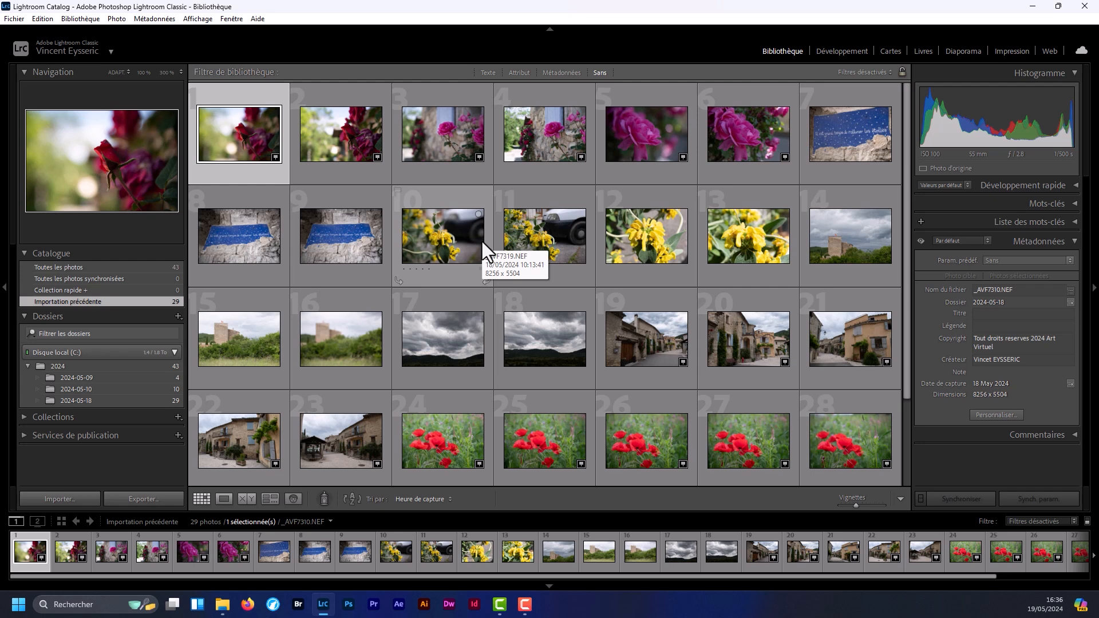
pyautogui.press('e')
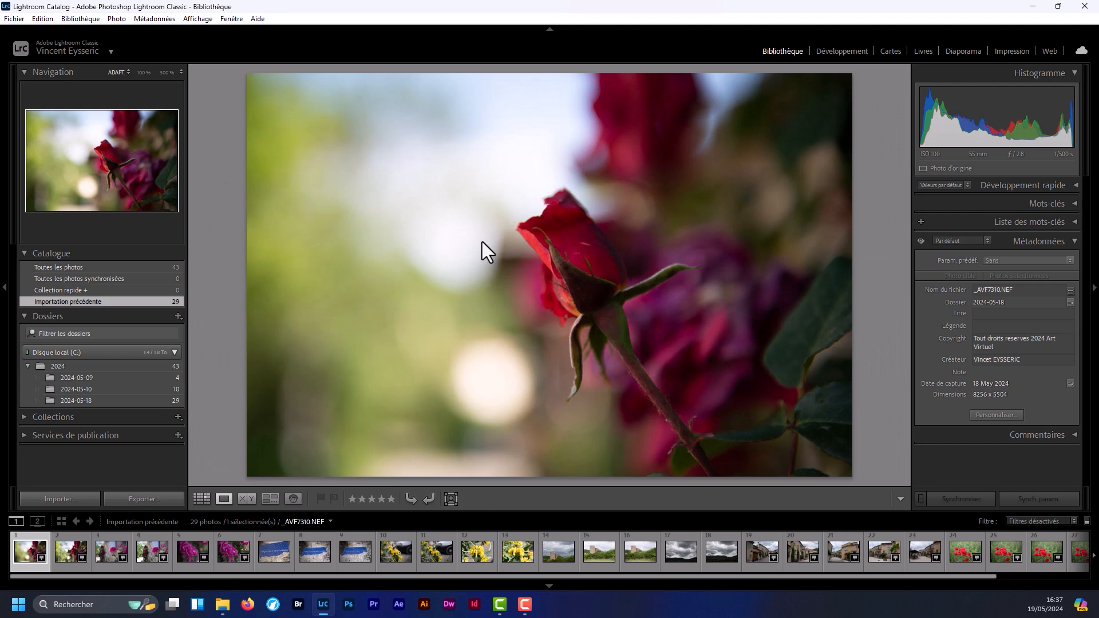
# - Cull the six rose photos: flag photos 3, 5 and 6 as picks and reject photos 1, 2 and 4
pyautogui.press('Right')
pyautogui.press('Right')
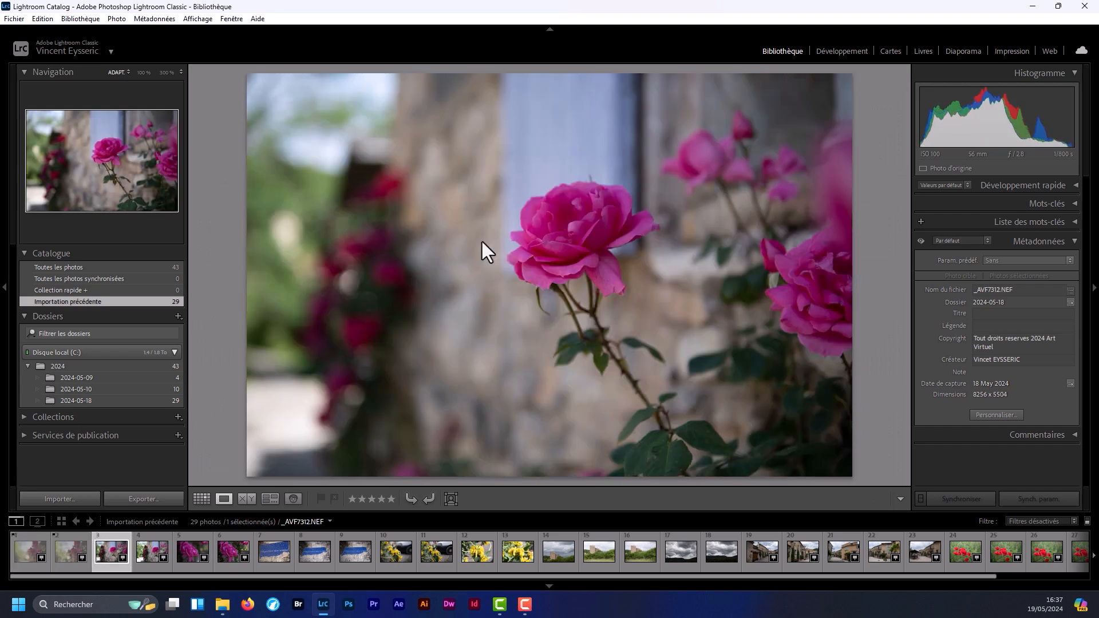
pyautogui.press('Right')
pyautogui.press('Right')
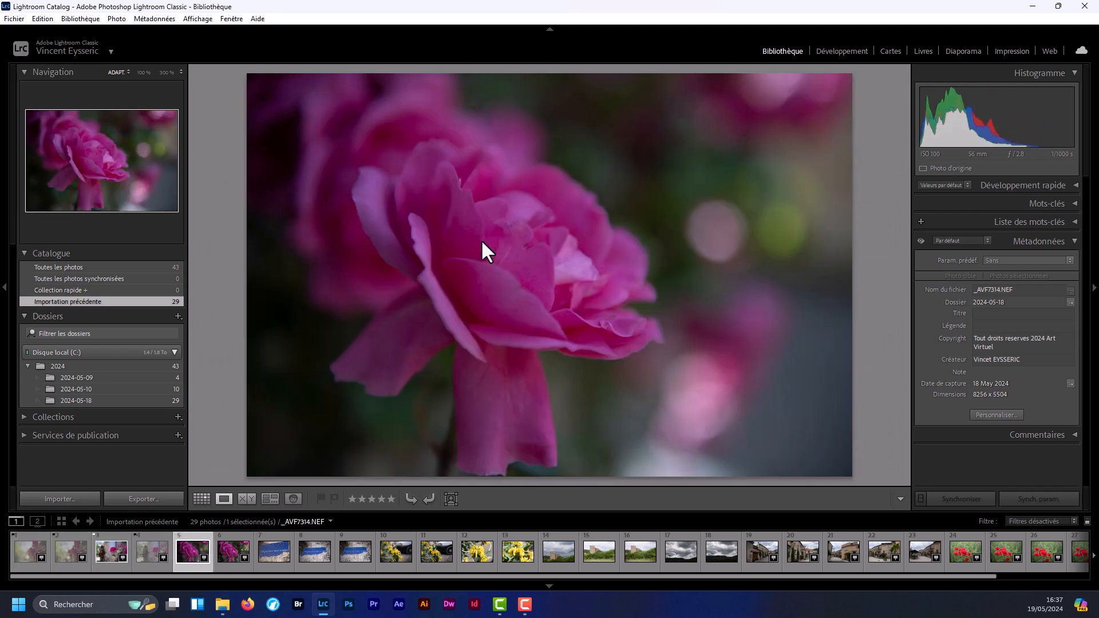
pyautogui.press('Right')
pyautogui.press('Right')
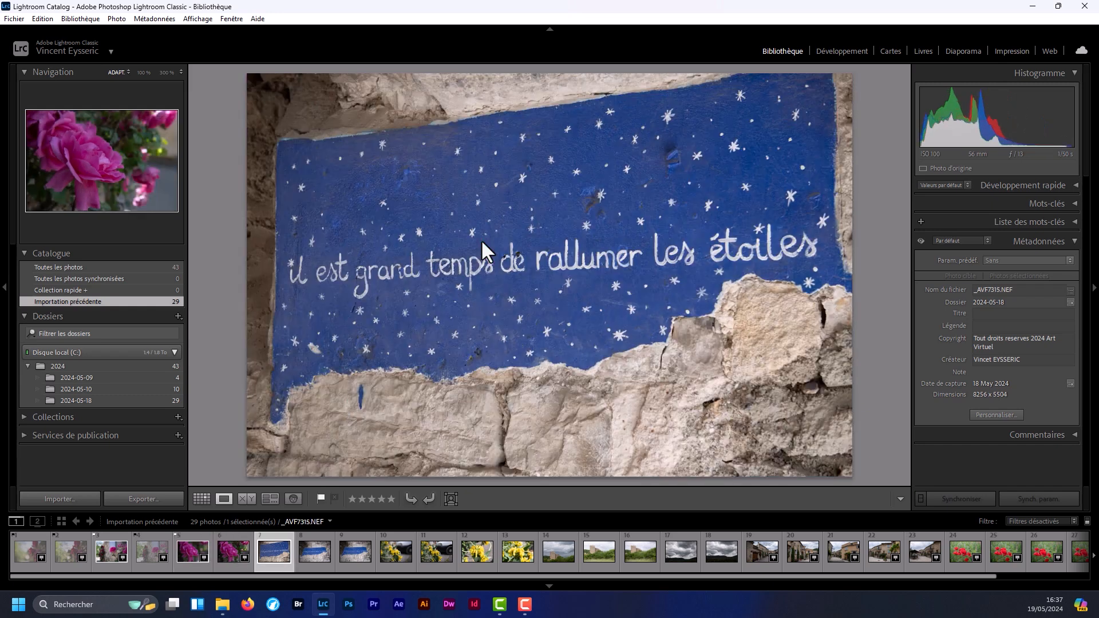
# - Flag photo 8 of the blue wall sign as a pick and reject sign photos 7 and 9 plus yellow-flower photos 10 and 11
pyautogui.press('Right')
pyautogui.press('Right')
pyautogui.press('Right')
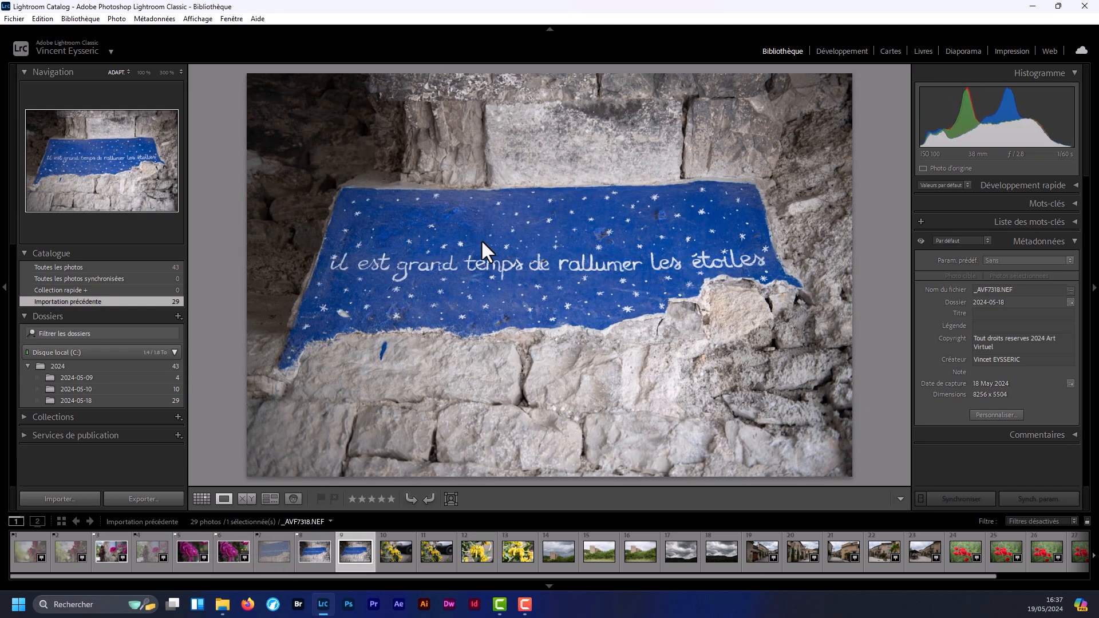
pyautogui.press('Right')
pyautogui.press('Right')
pyautogui.press('Right')
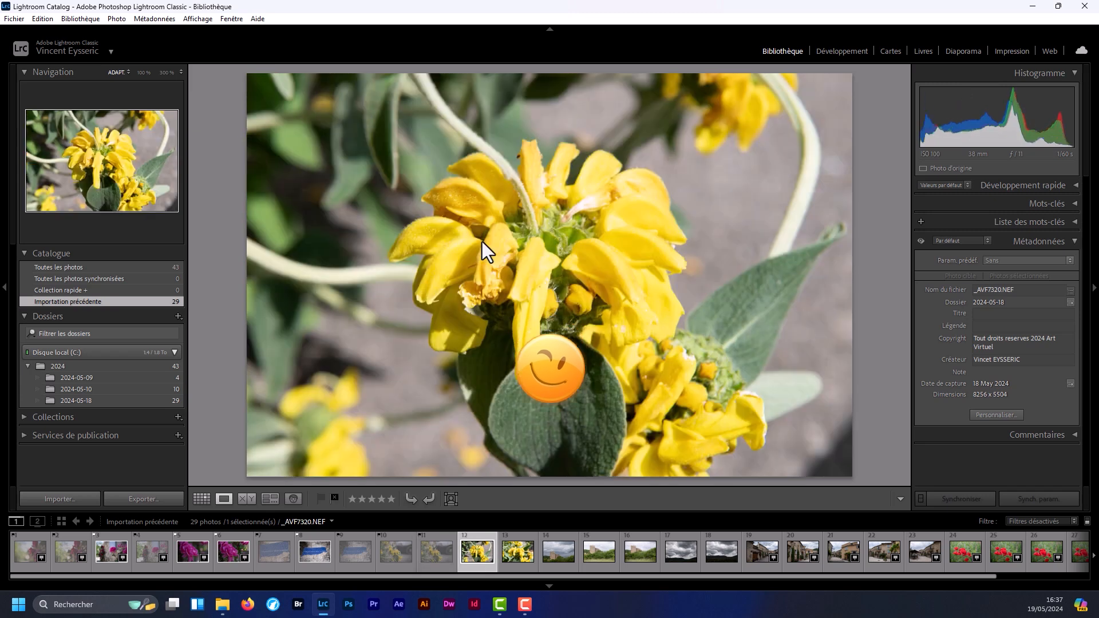
# - Reject yellow-flower photos 12 and 13, flag tower photos 14 and 15 as picks, and reject tower photo 16
pyautogui.press('Right')
pyautogui.press('Right')
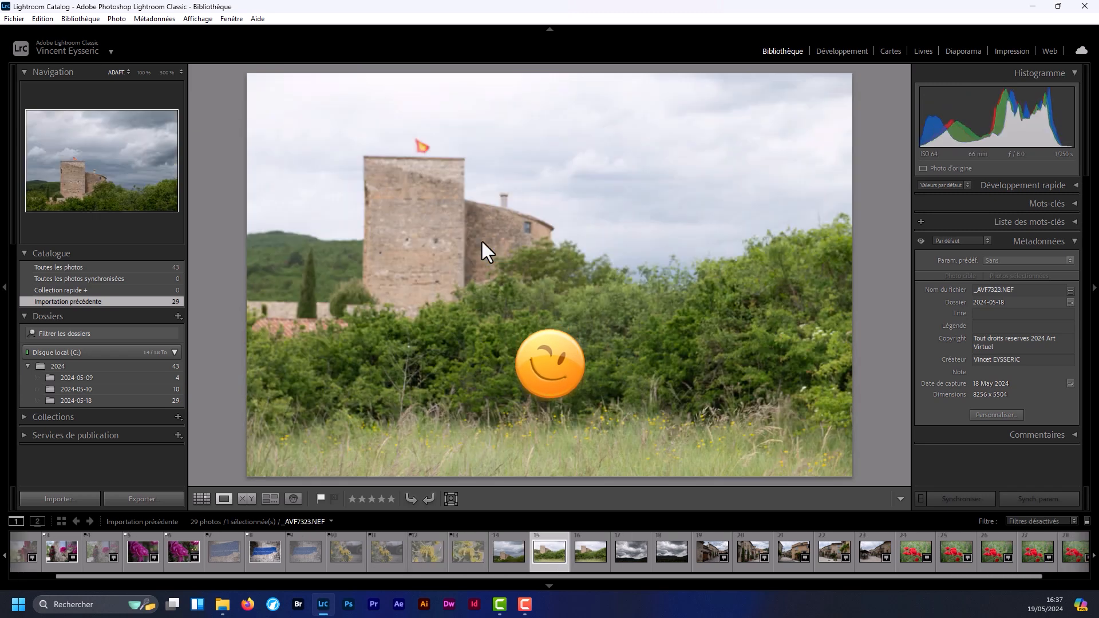
pyautogui.press('Right')
pyautogui.press('Right')
pyautogui.press('Right')
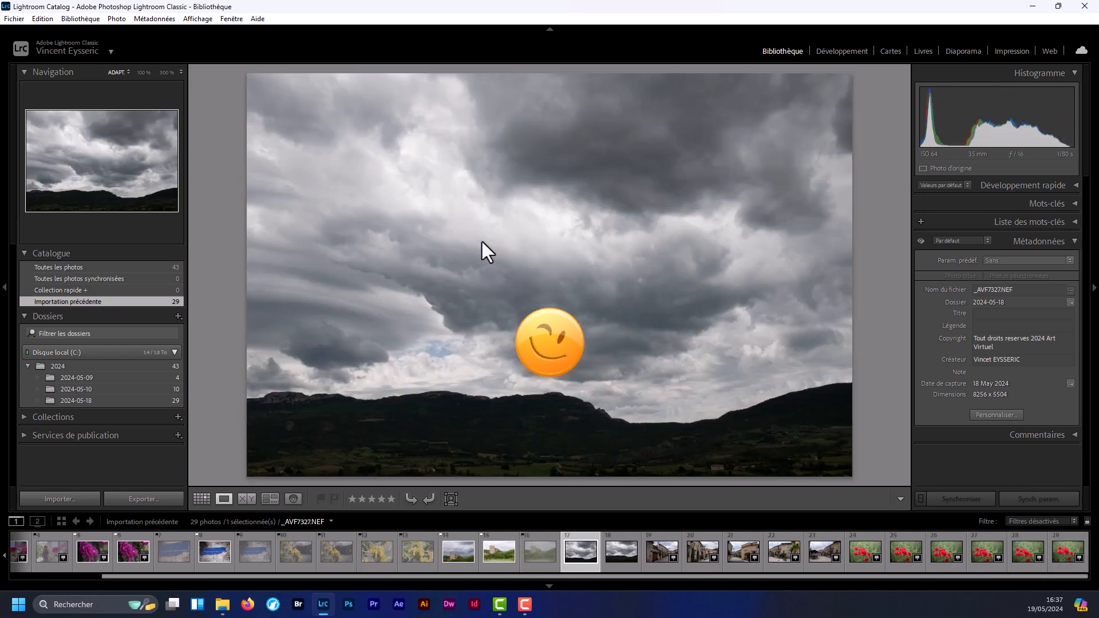
# - Reject cloud photos 17 and 18 and flag village street photos 19 to 22 as picks
pyautogui.press('Right')
pyautogui.press('Right')
pyautogui.press('Right')
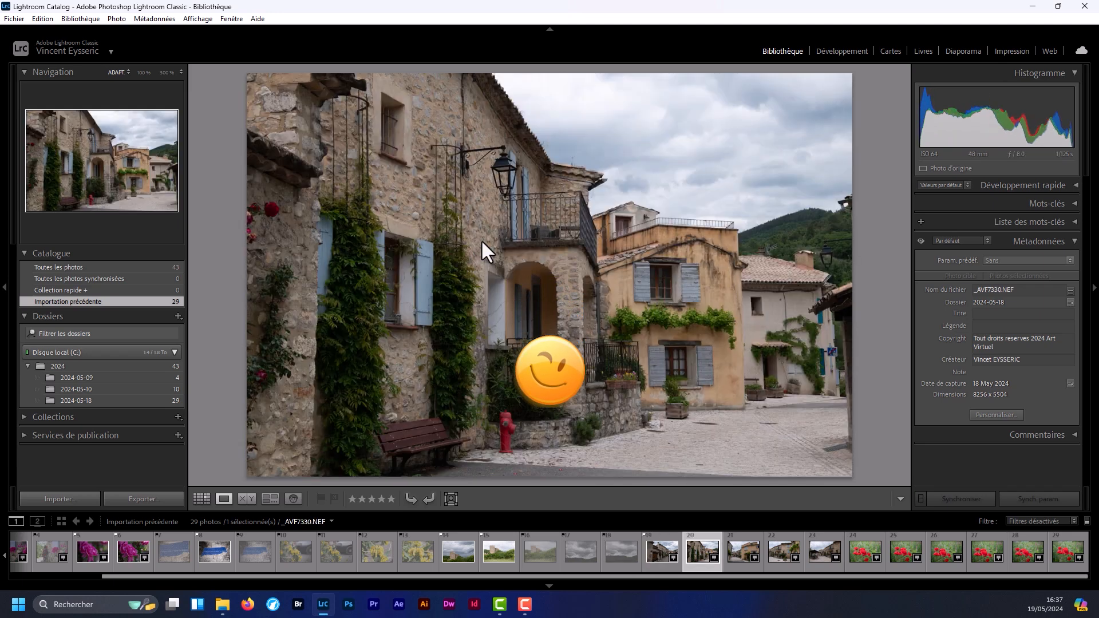
pyautogui.press('Right')
pyautogui.press('Right')
pyautogui.press('Right')
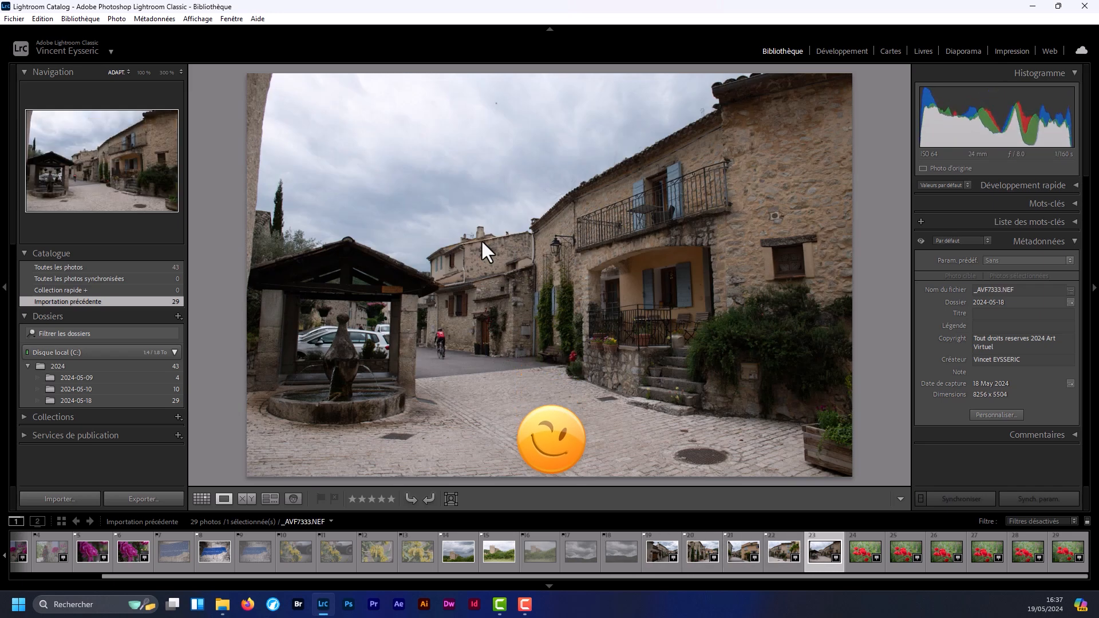
# - Flag village photo 23 and poppy photos 26, 28 and 29 as picks, and reject poppy photos 24, 25 and 27
pyautogui.press('Right')
pyautogui.press('Right')
pyautogui.press('Right')
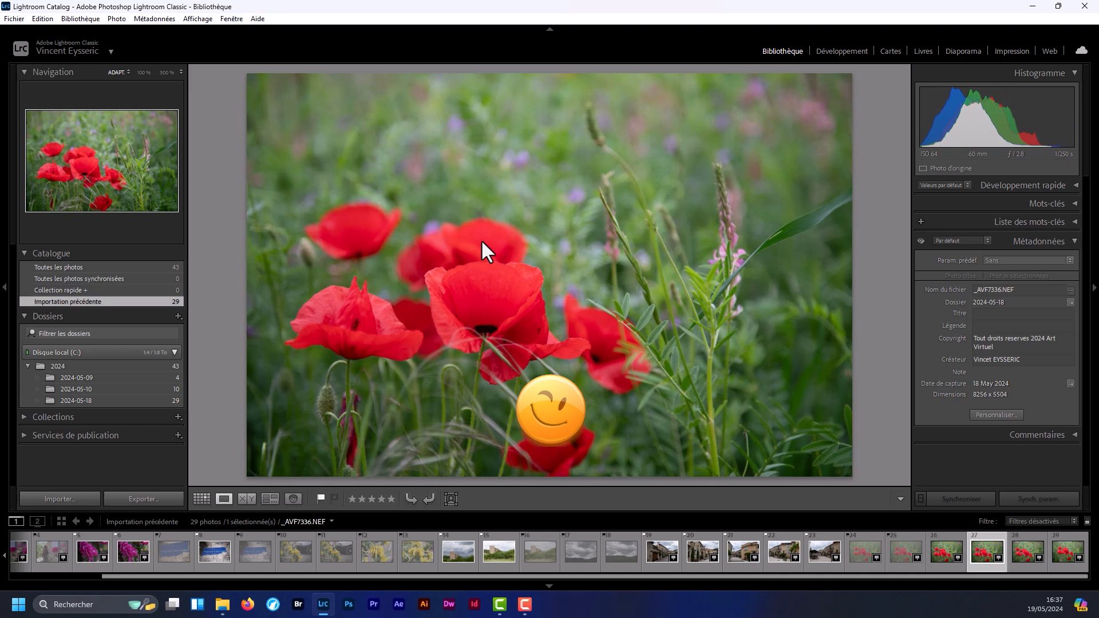
pyautogui.press('Right')
pyautogui.press('Right')
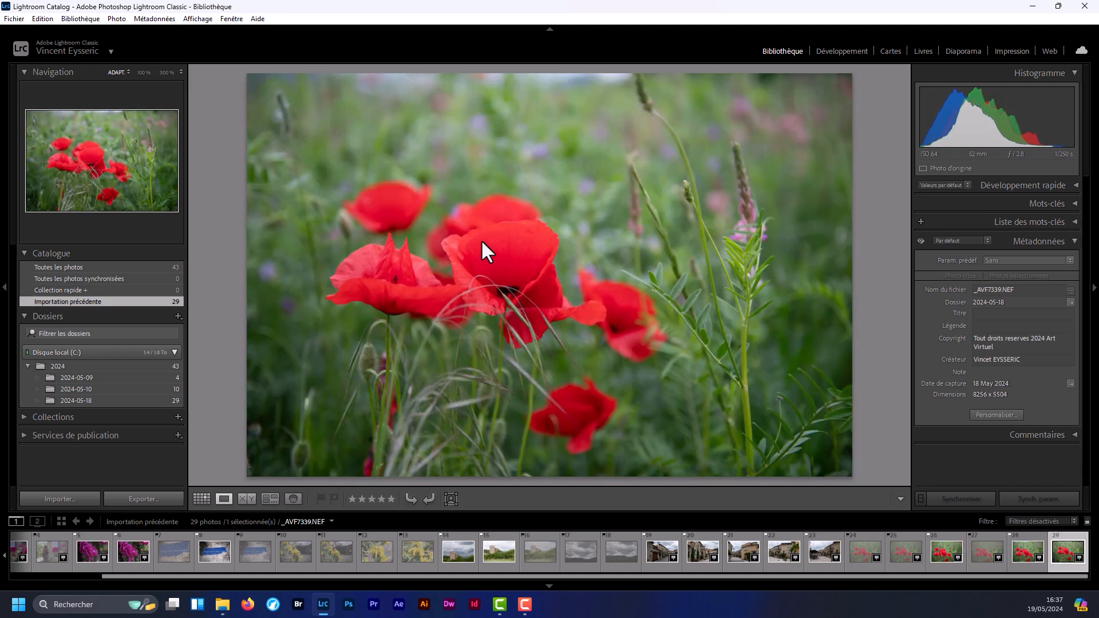
pyautogui.press('p')
# - Delete all rejected photos from the disk, not only from the Lightroom catalog
pyautogui.hotkey('ctrl', 'BackSpace')
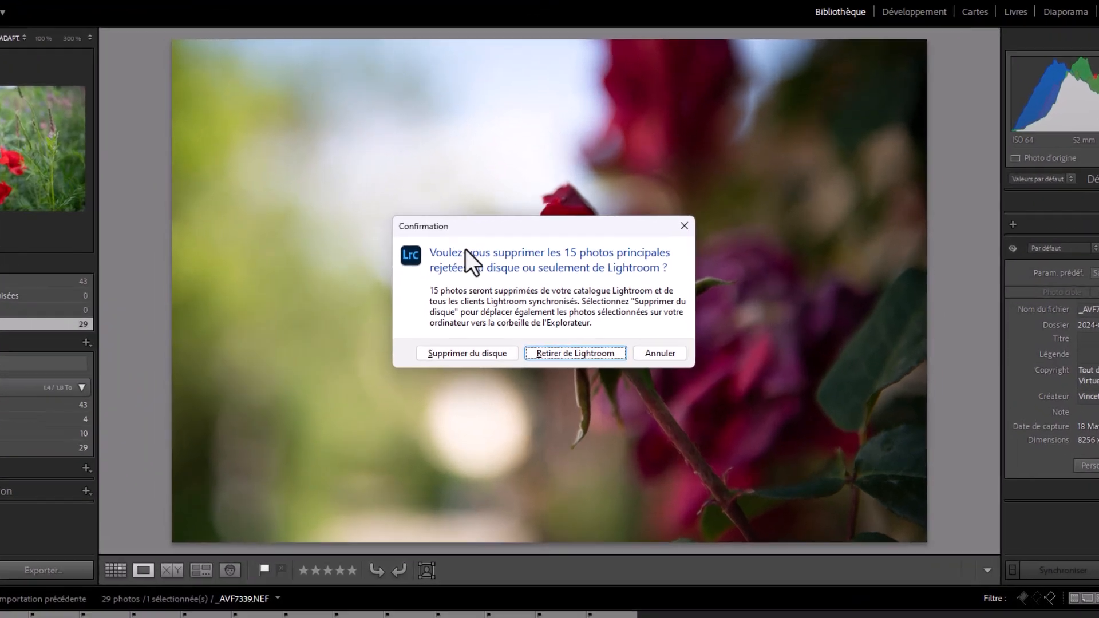
pyautogui.moveTo(527, 228); pyautogui.dragTo(505, 115)
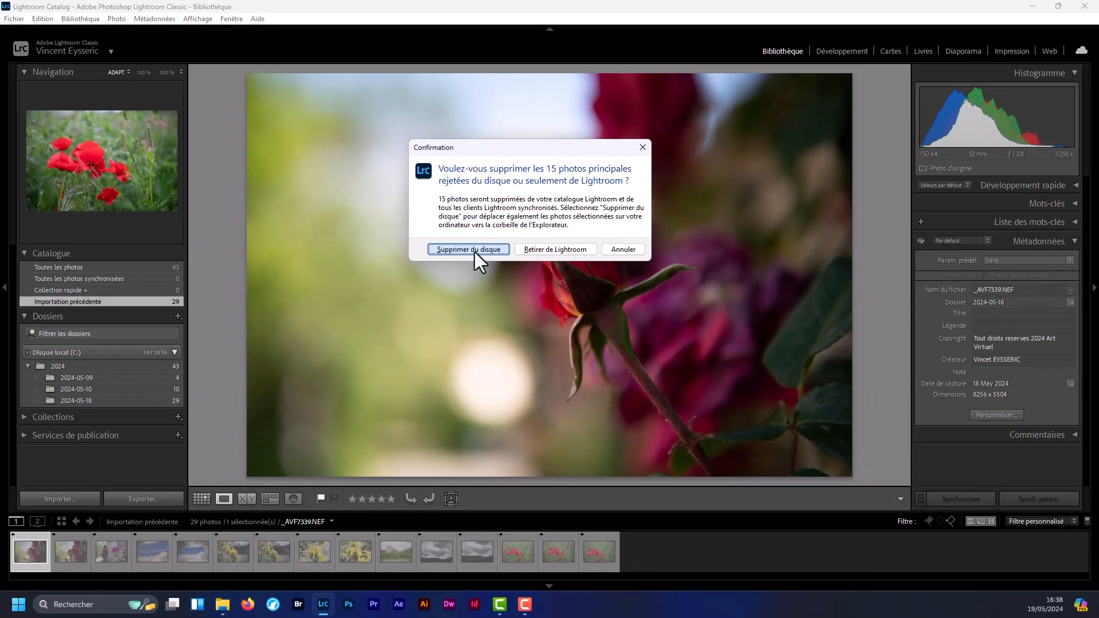
pyautogui.click(437, 273)
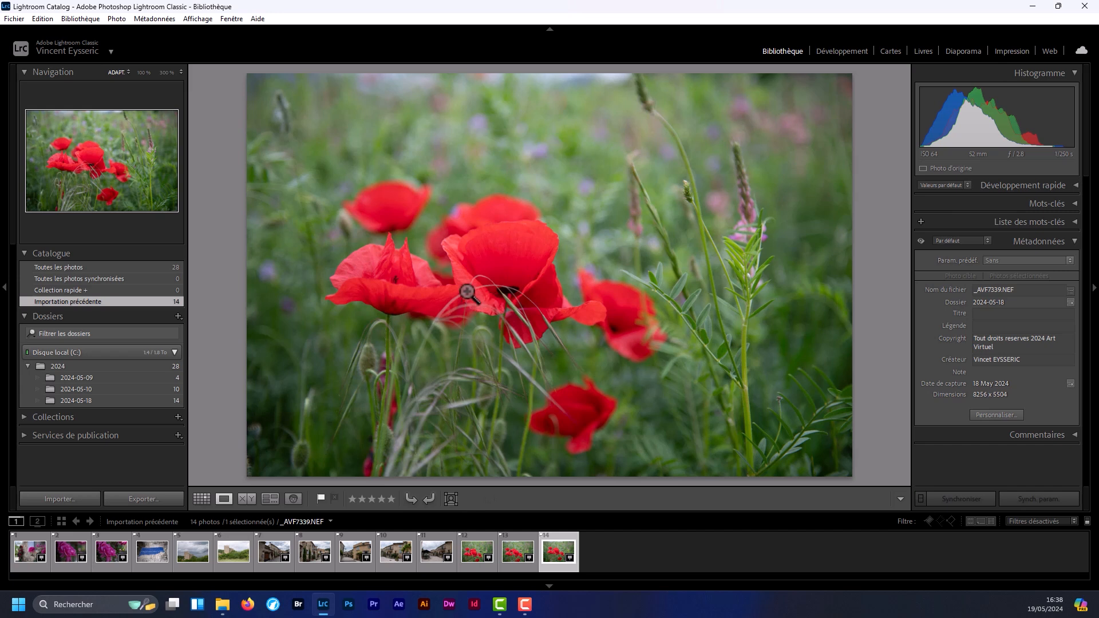
# - Check whether automatic advance (Avance automatique) is enabled for photos
pyautogui.click(115, 18)
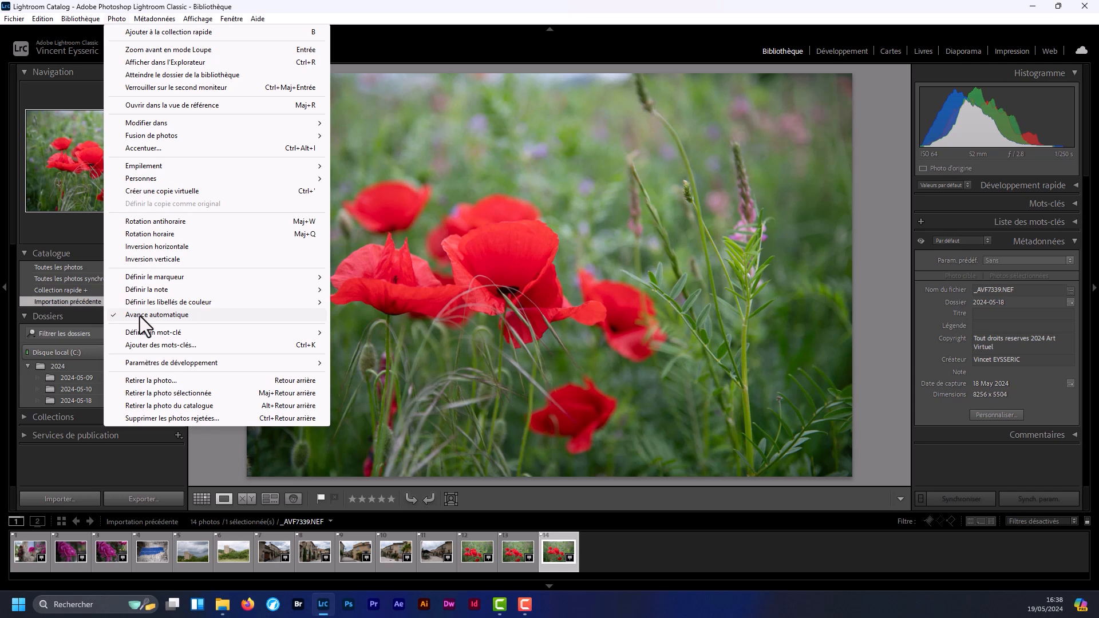
pyautogui.click(119, 18)
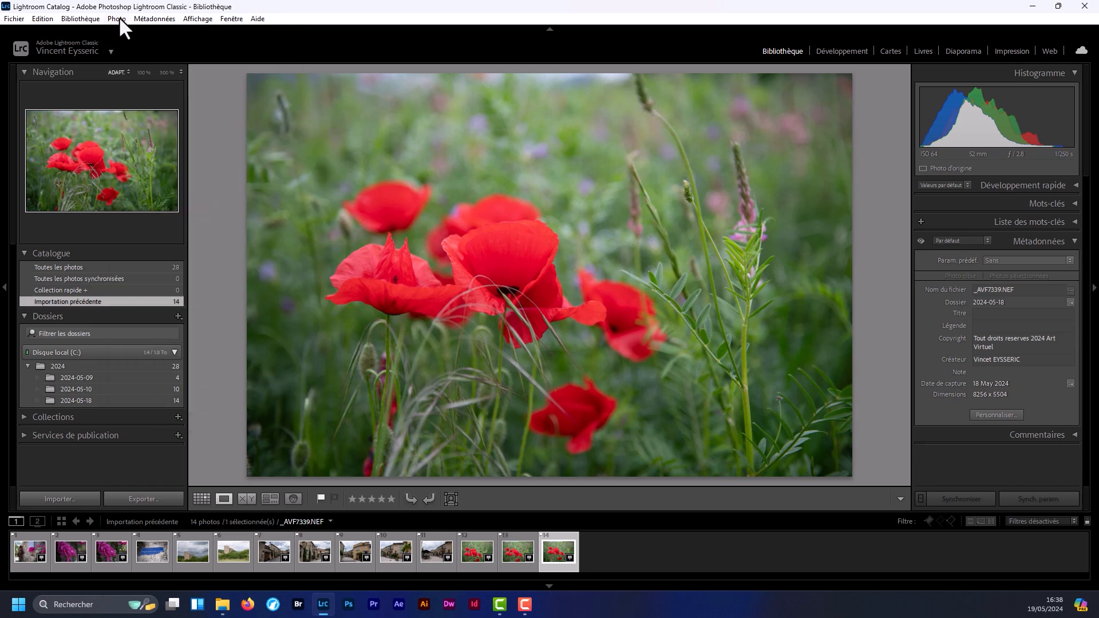
# - Rate the first six remaining photos: two stars for photos 2 and 5, one star for photos 1, 3, 4 and 6
pyautogui.click(23, 550)
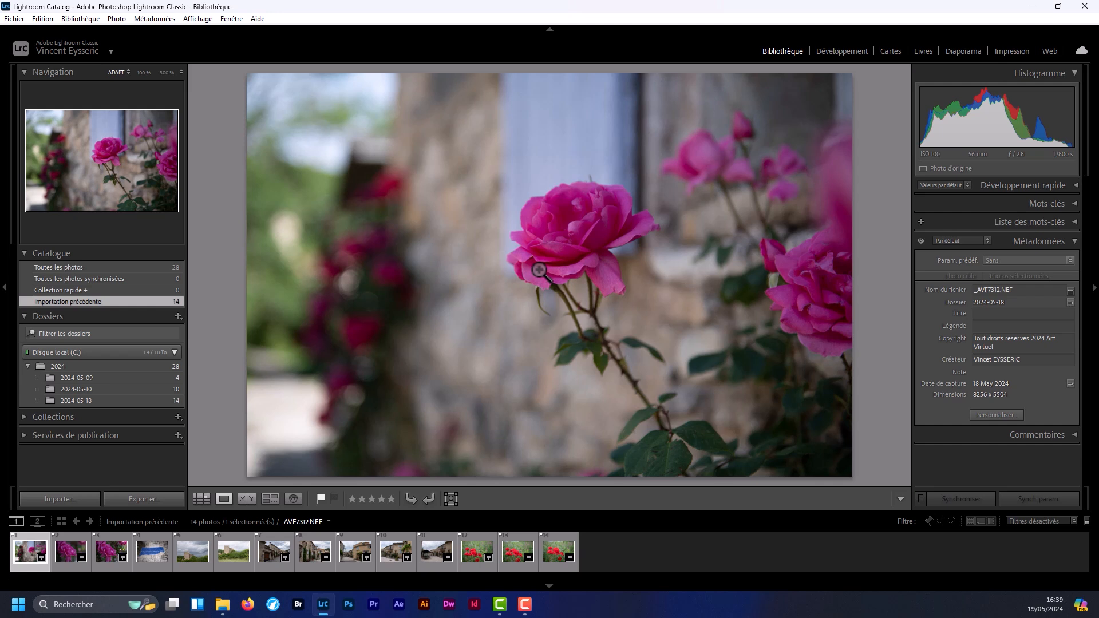
pyautogui.press('Right')
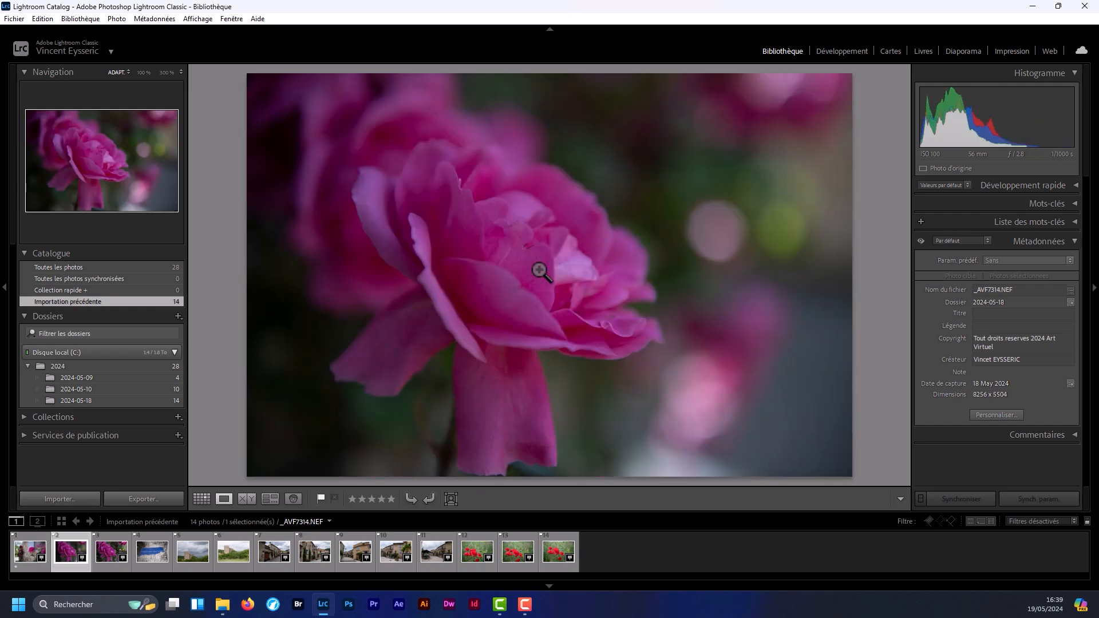
pyautogui.press('2')
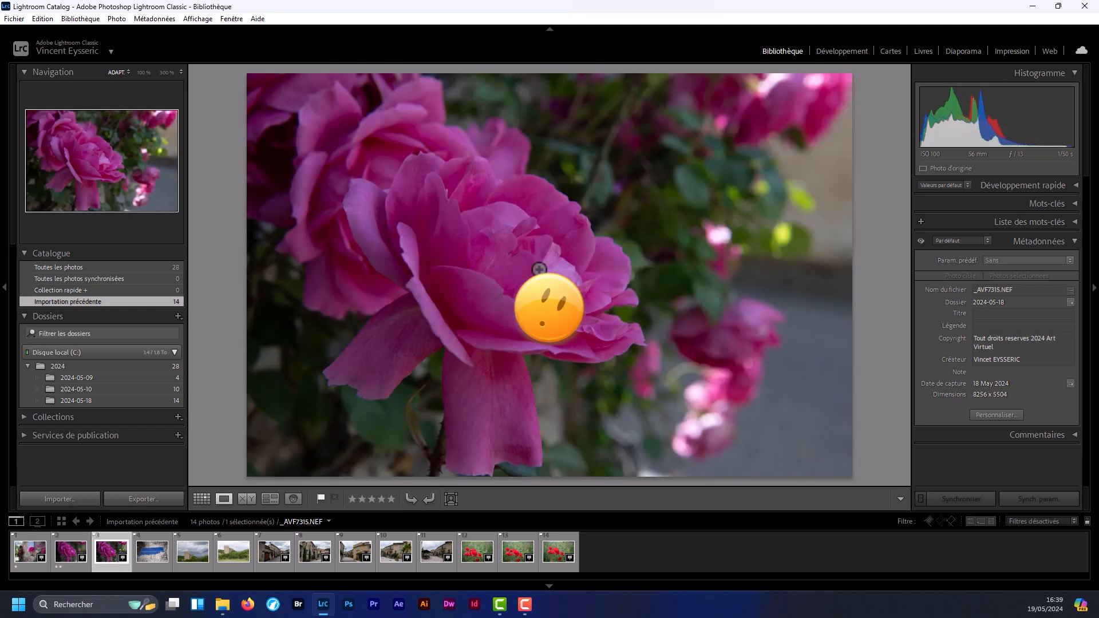
pyautogui.press('1')
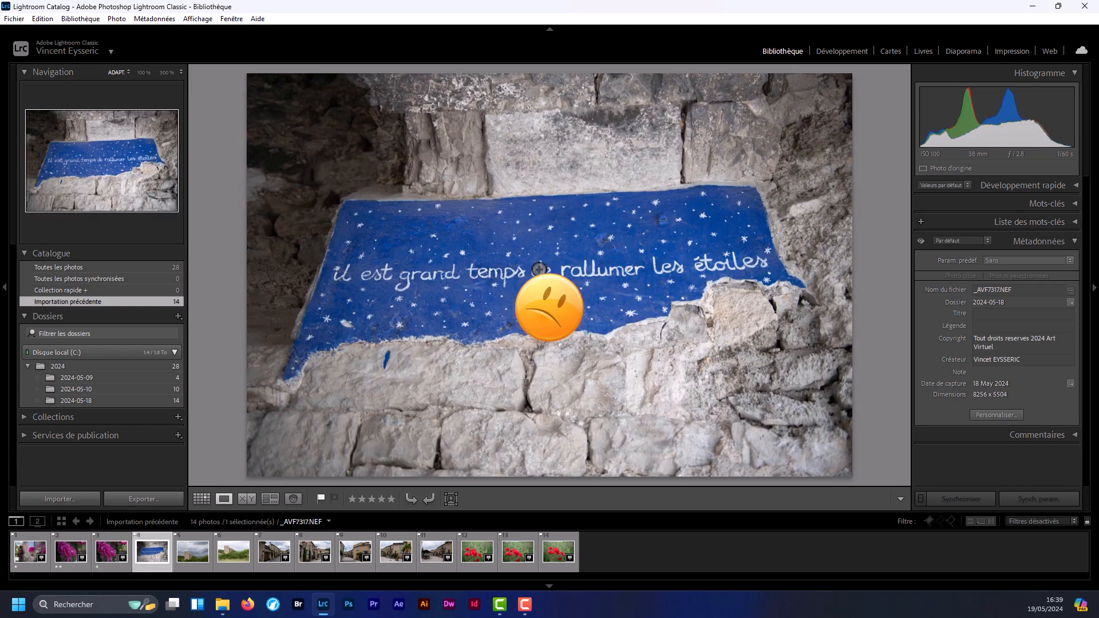
pyautogui.press('1')
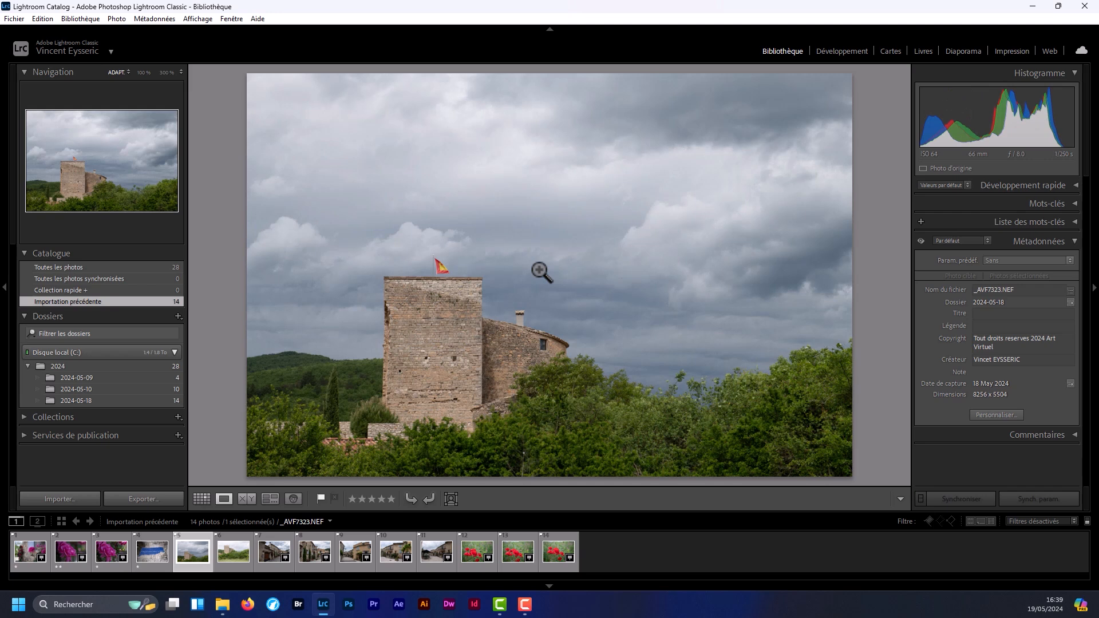
pyautogui.press('2')
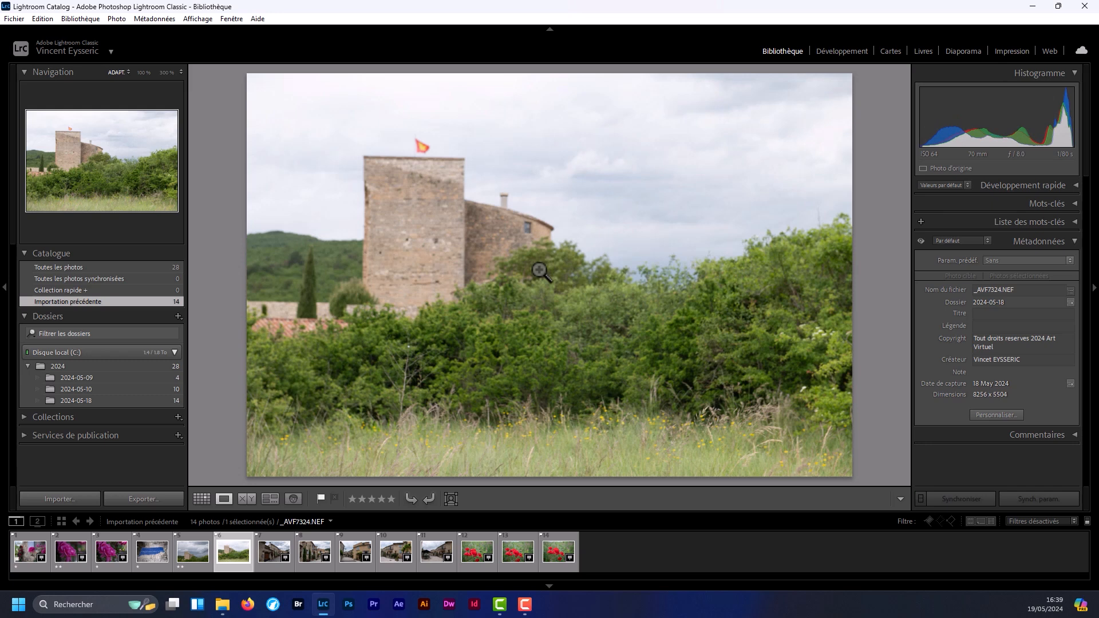
pyautogui.press('1')
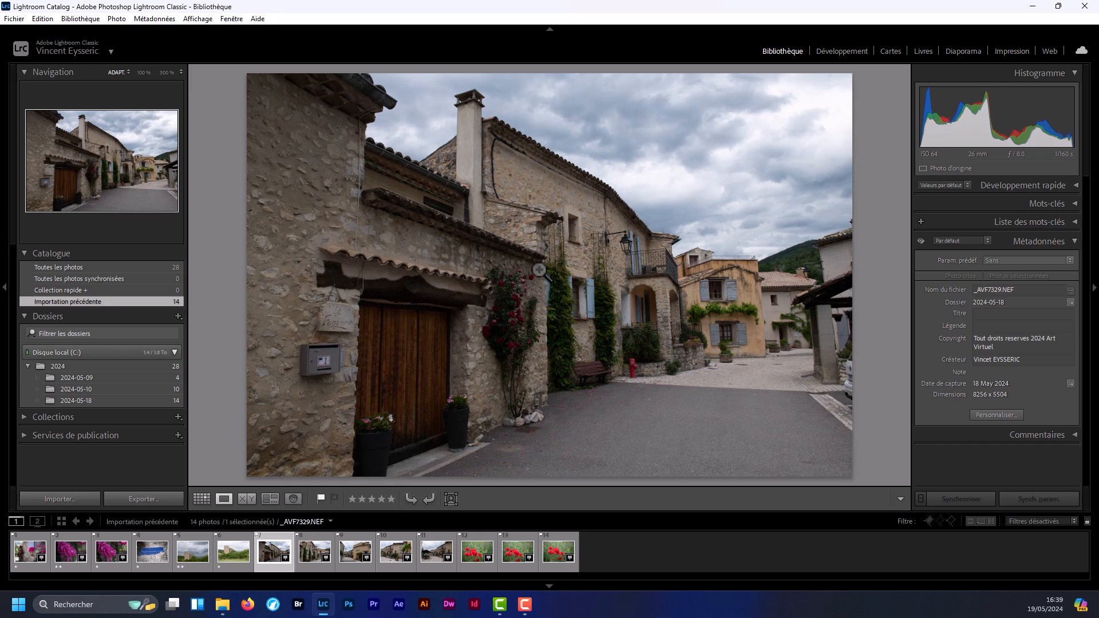
# - Rate the remaining photos 7 to 14: three stars for 10, 12 and 14, two stars for 7, 8, 9, 11 and 13
pyautogui.press('2')
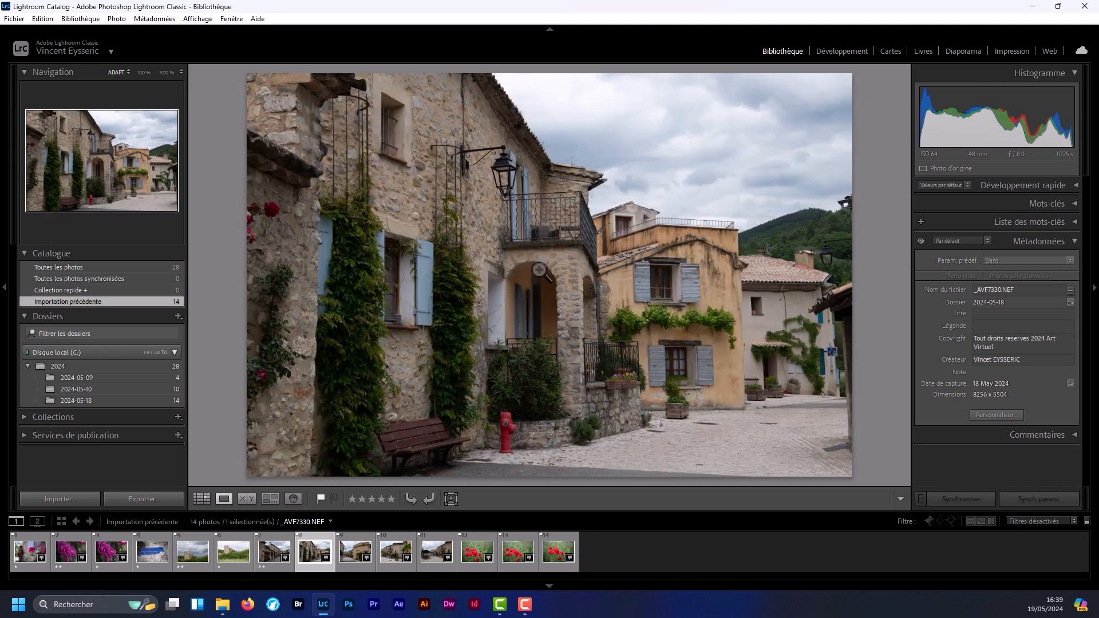
pyautogui.press('2')
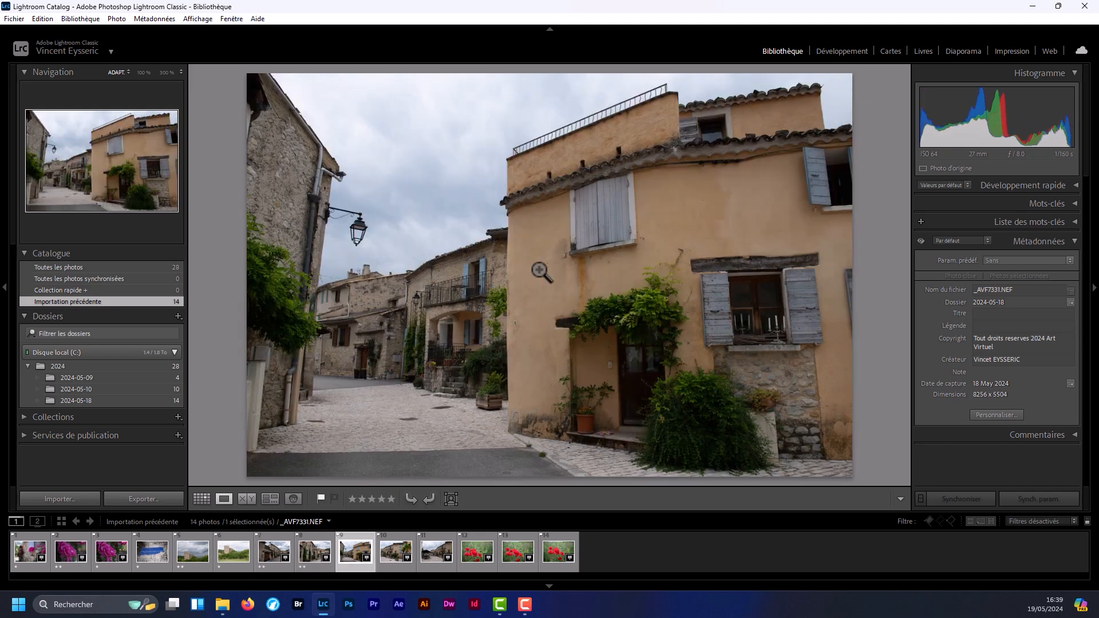
pyautogui.press('2')
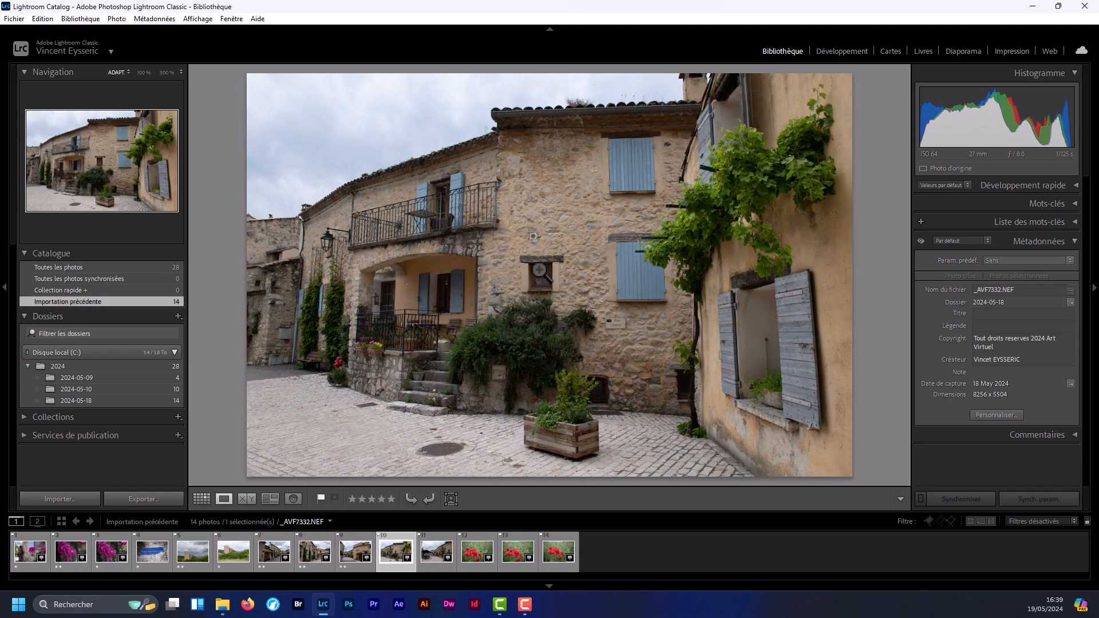
pyautogui.press('3')
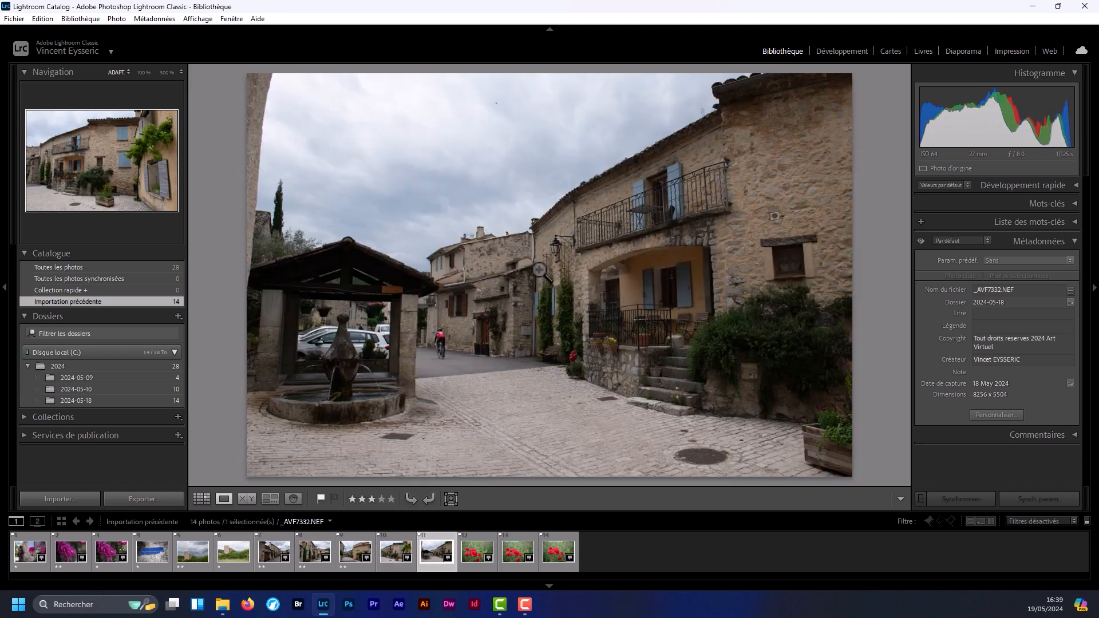
pyautogui.press('2')
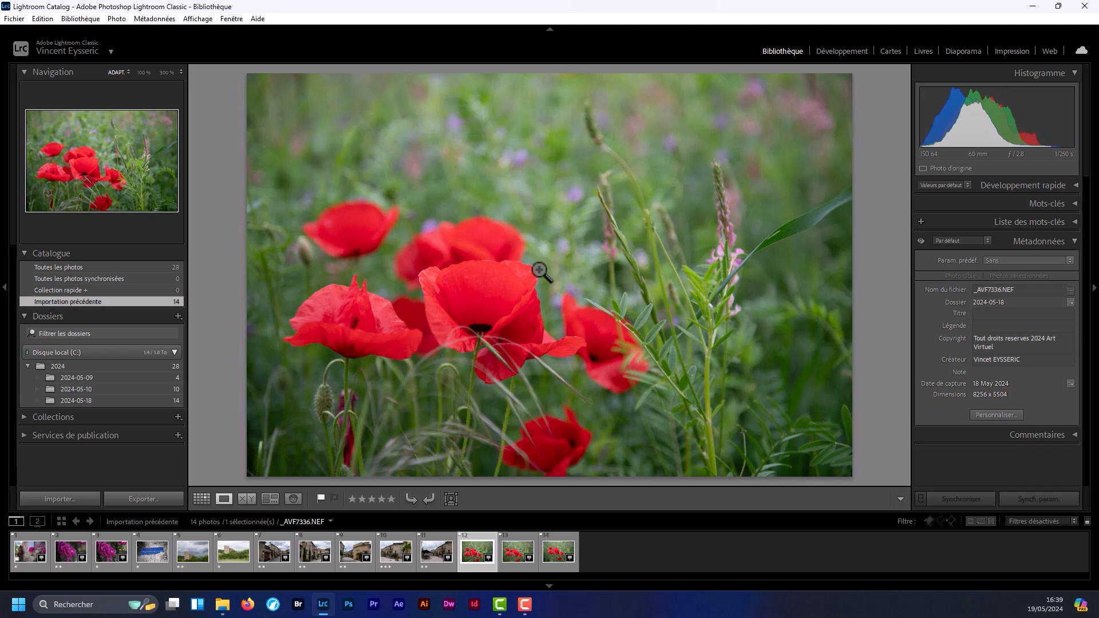
pyautogui.press('3')
pyautogui.press('2')
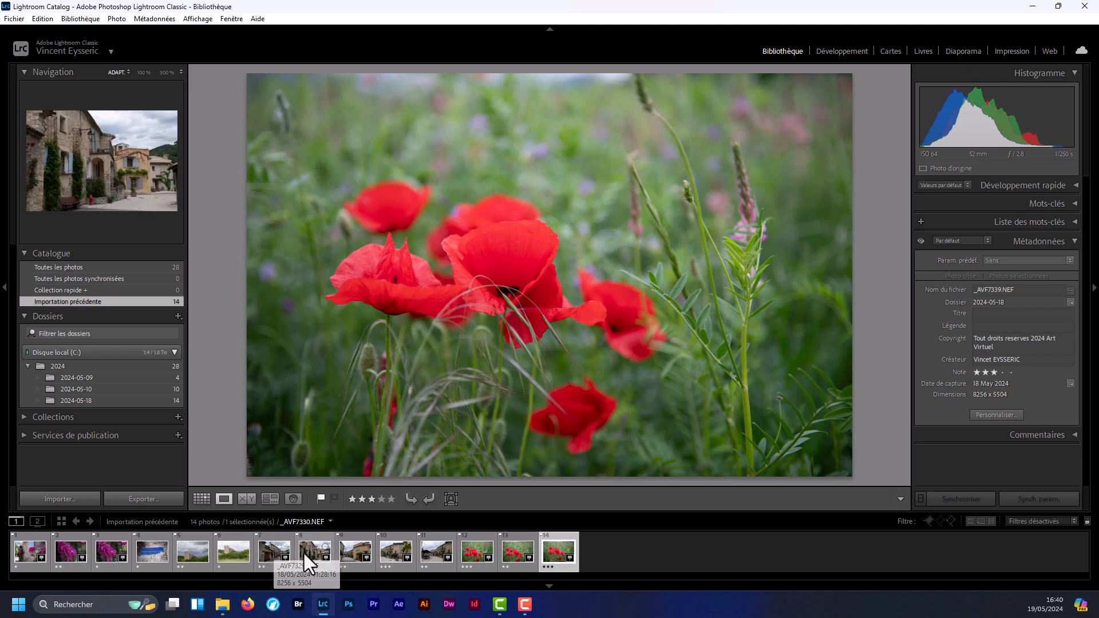
# - Open village street photo _AVF7329.NEF in the Develop module and dismiss its introductory tips
pyautogui.click(275, 548)
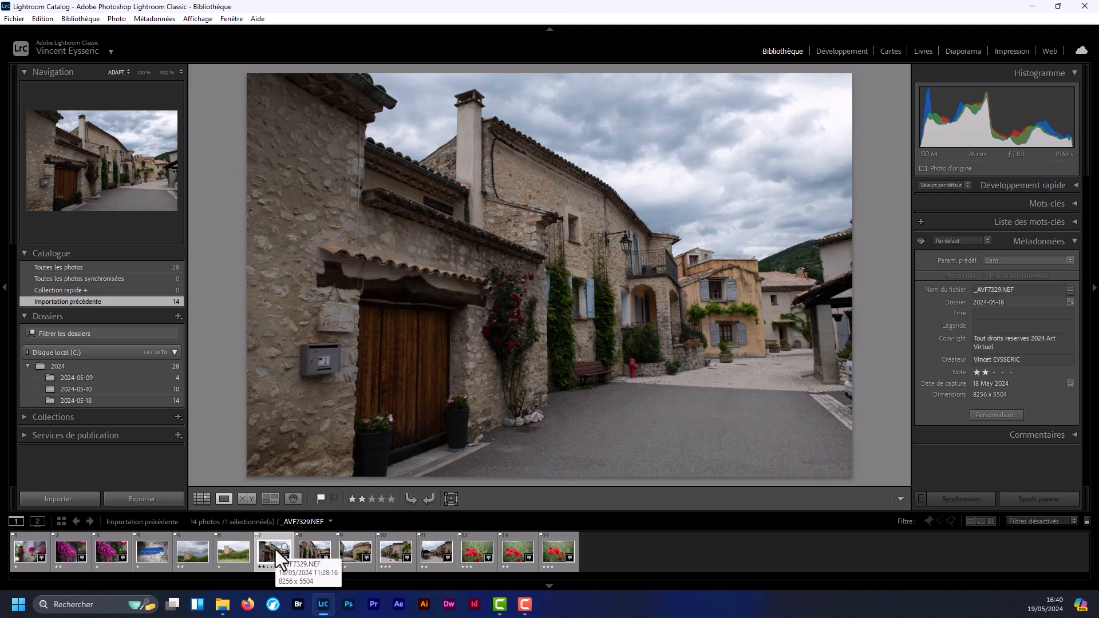
pyautogui.press('d')
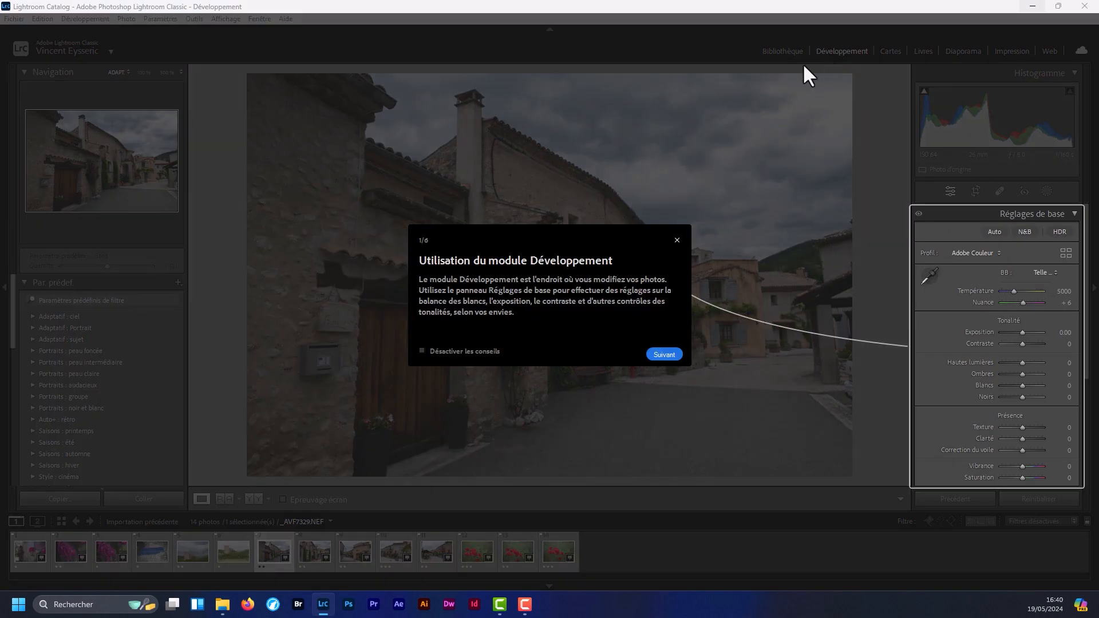
pyautogui.click(211, 348)
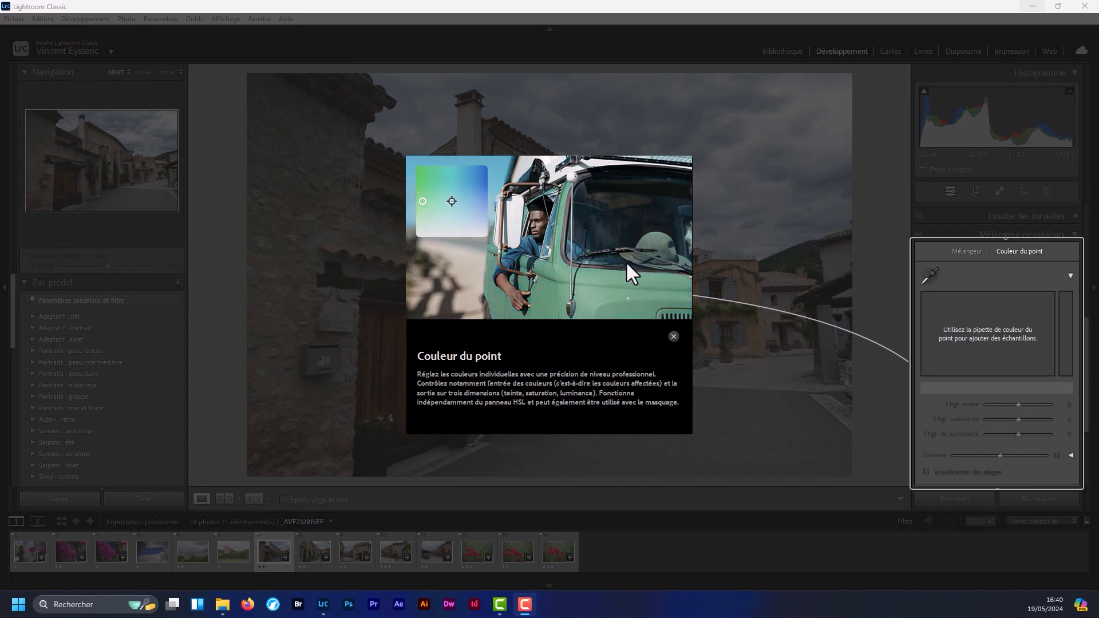
pyautogui.click(673, 337)
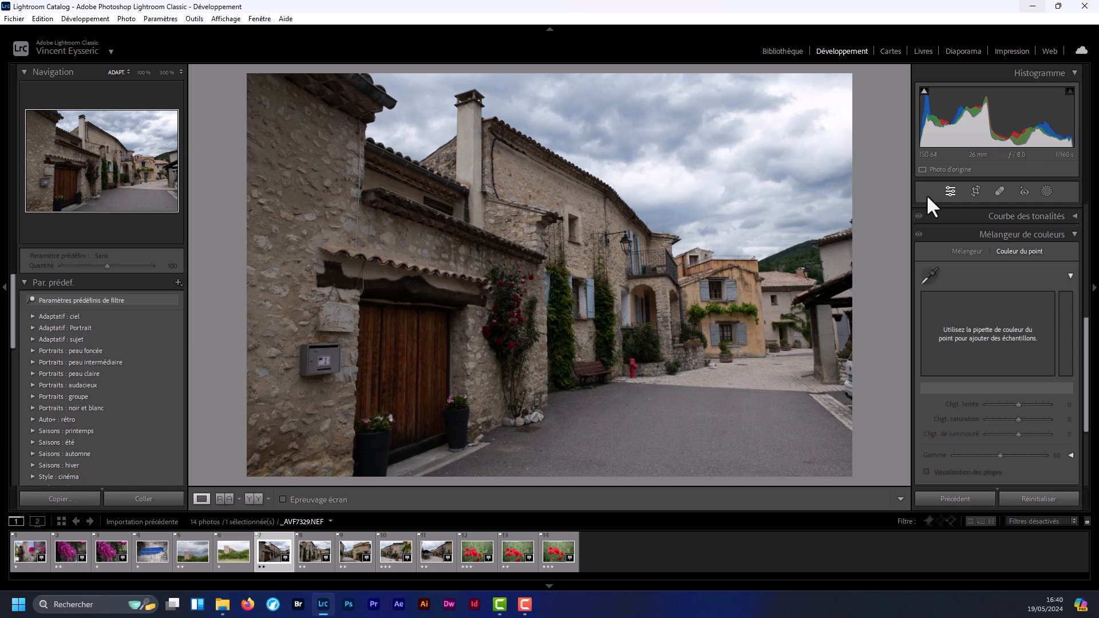
# - Collapse the Réglages de base and Mélangeur de couleurs sections of the develop settings
pyautogui.moveTo(1086, 336); pyautogui.dragTo(1091, 226)
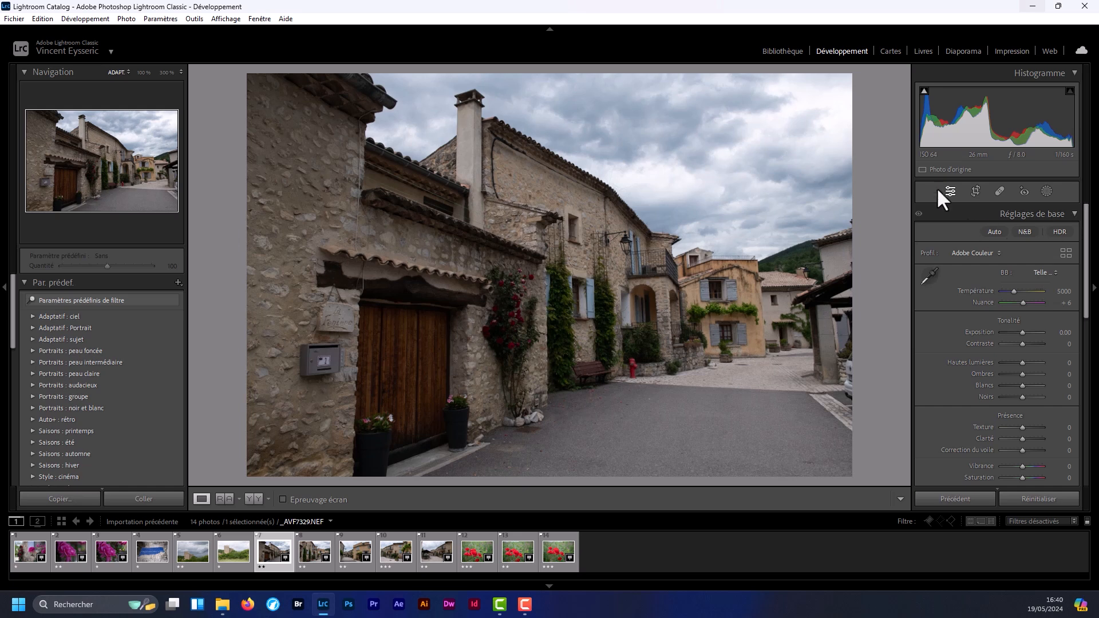
pyautogui.click(1025, 211)
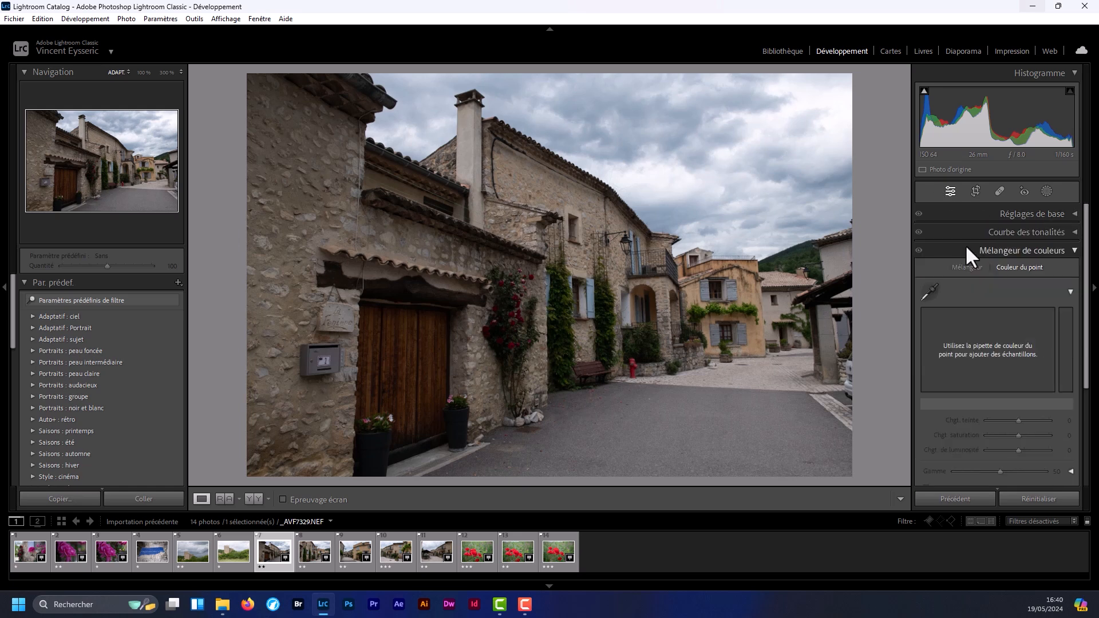
pyautogui.click(1017, 250)
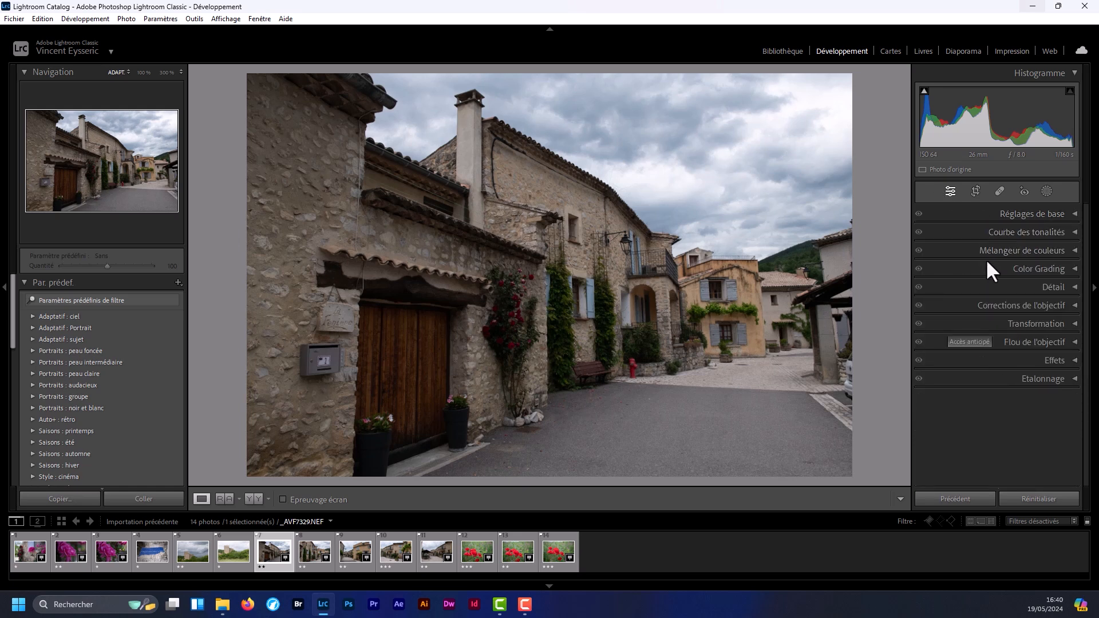
# - Remove chromatic aberration and enable the lens correction profile, comparing the photo with the profile off and on
pyautogui.click(1004, 305)
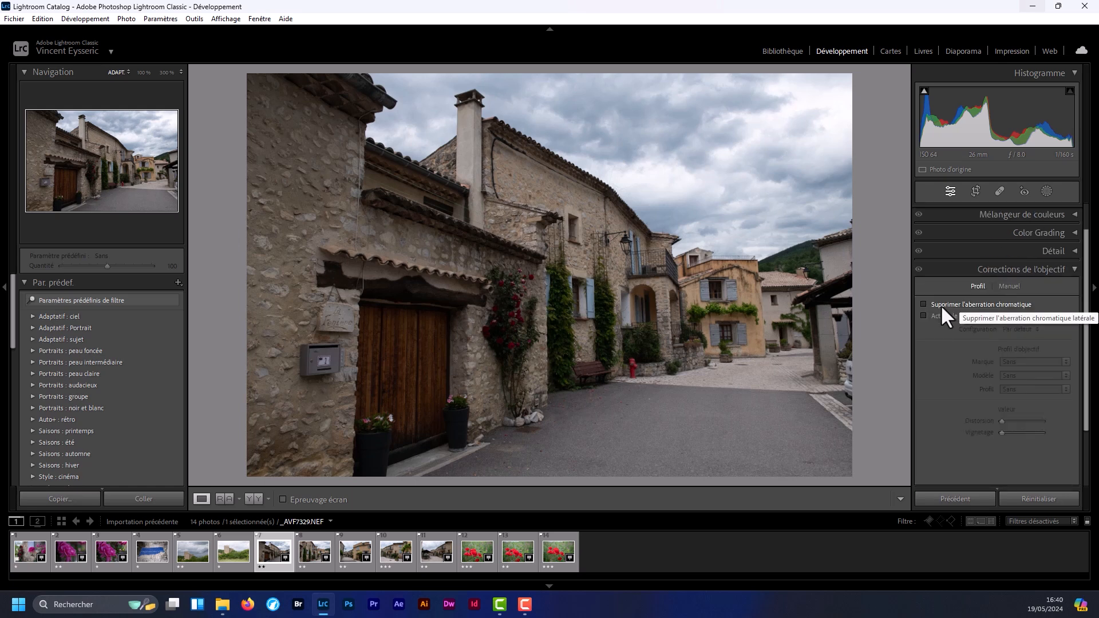
pyautogui.click(941, 305)
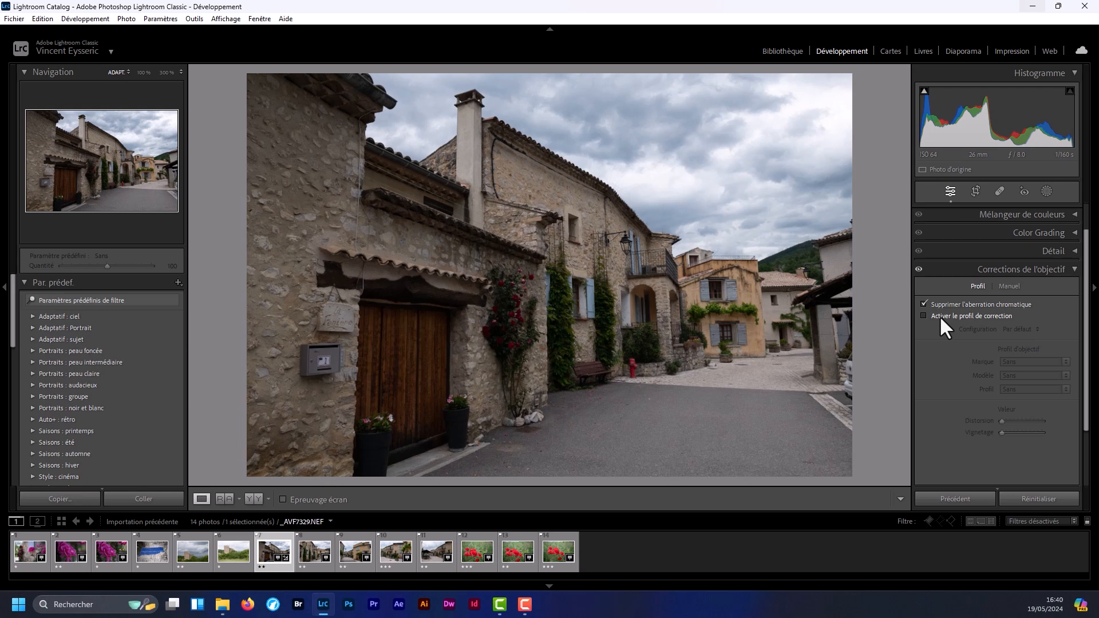
pyautogui.click(942, 316)
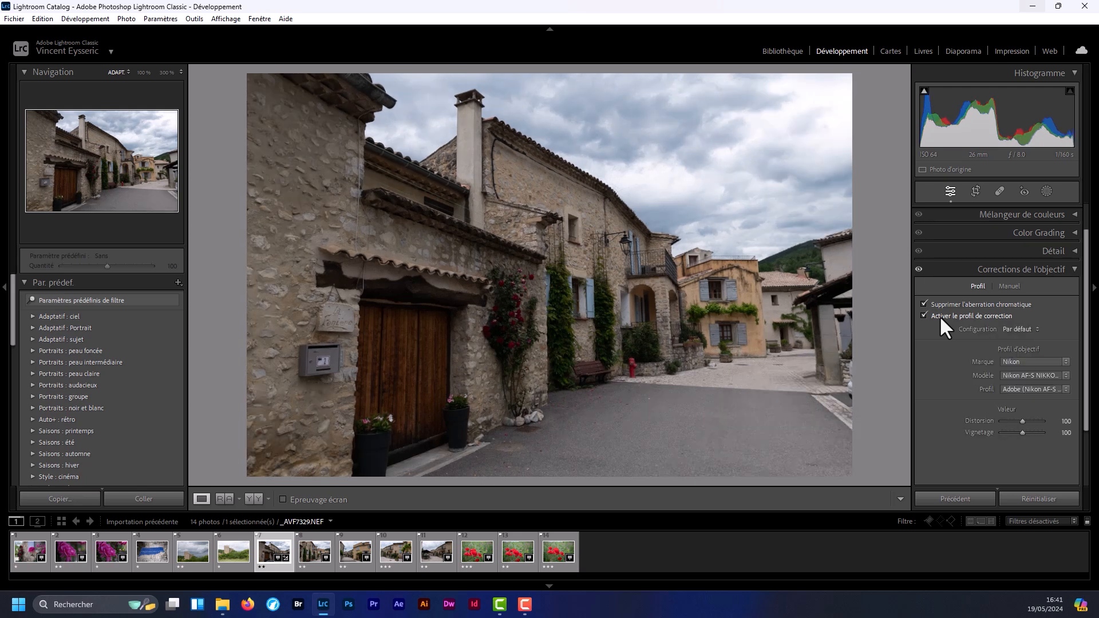
pyautogui.click(939, 315)
pyautogui.click(939, 315)
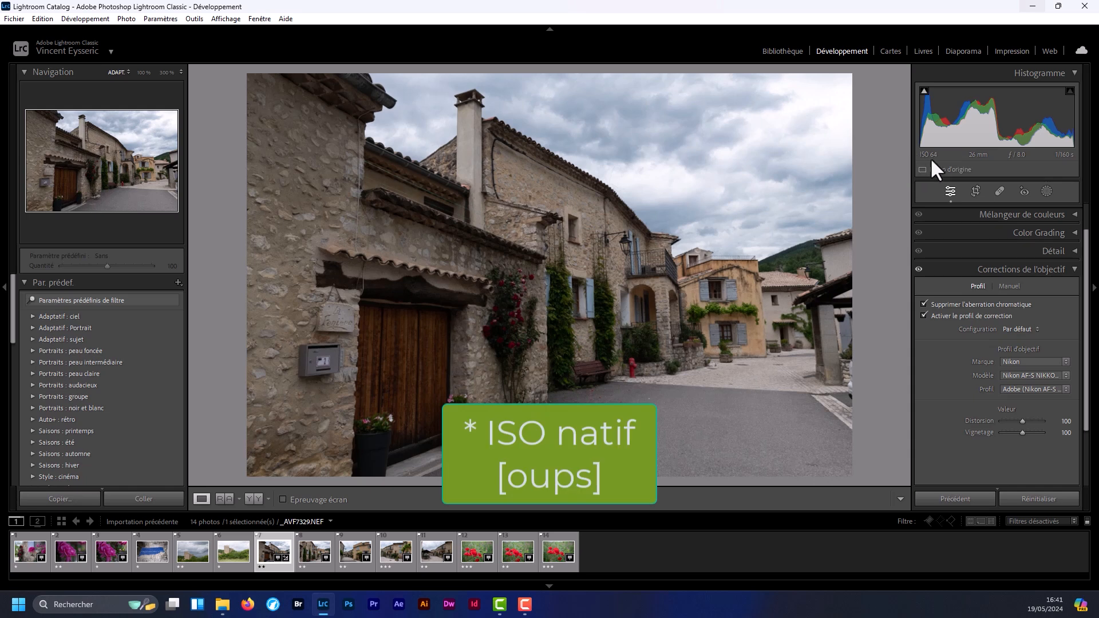
# - Close the lens corrections and check the sharpening and noise reduction settings under Détail
pyautogui.click(1002, 268)
pyautogui.click(1046, 284)
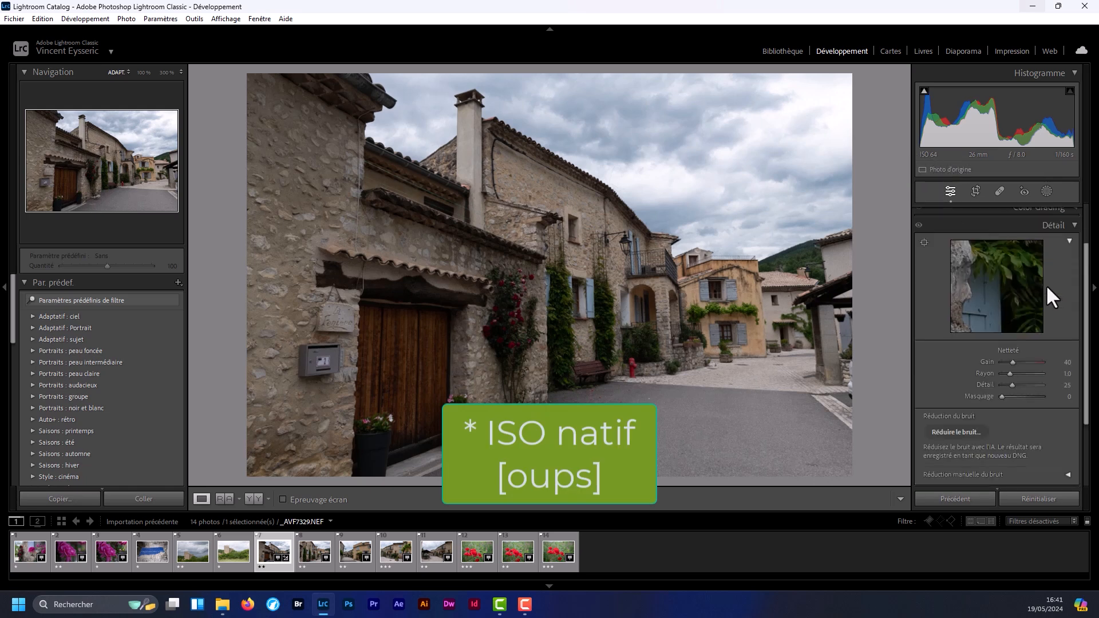
pyautogui.click(1050, 226)
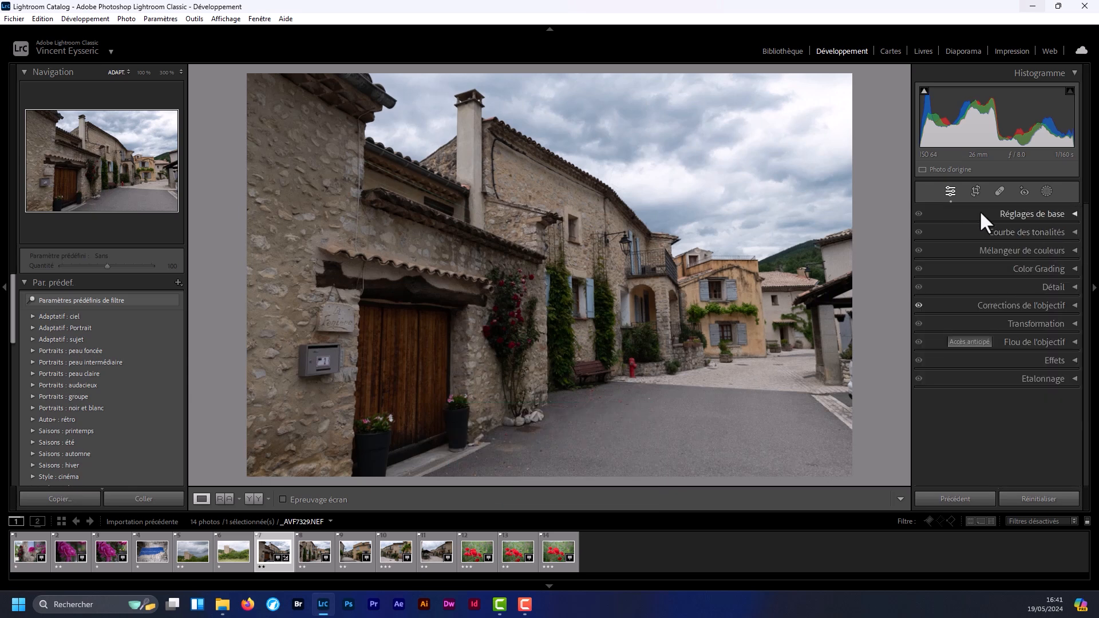
# - Apply the Adobe Paysage profile and automatic basic adjustments, and collapse the presets list to bring up the edit history
pyautogui.click(1014, 213)
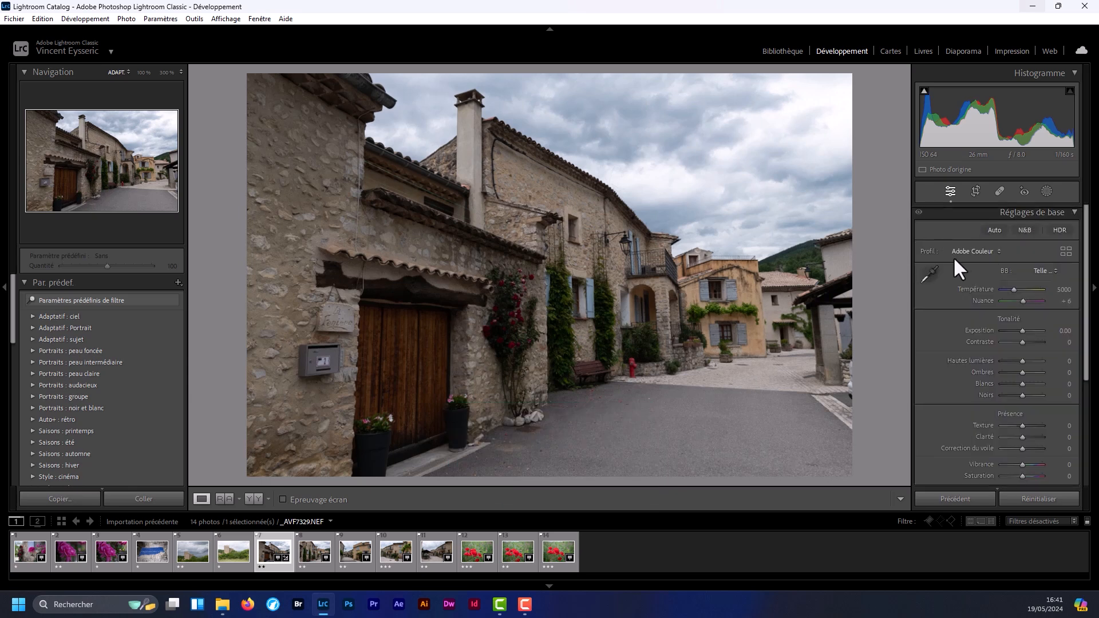
pyautogui.click(975, 251)
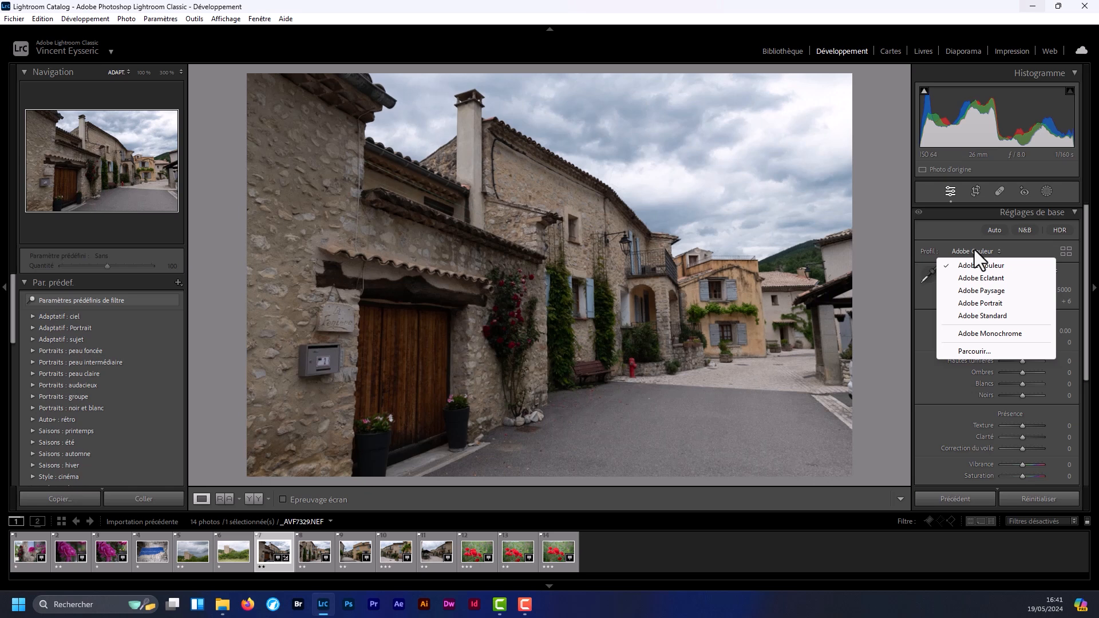
pyautogui.click(971, 291)
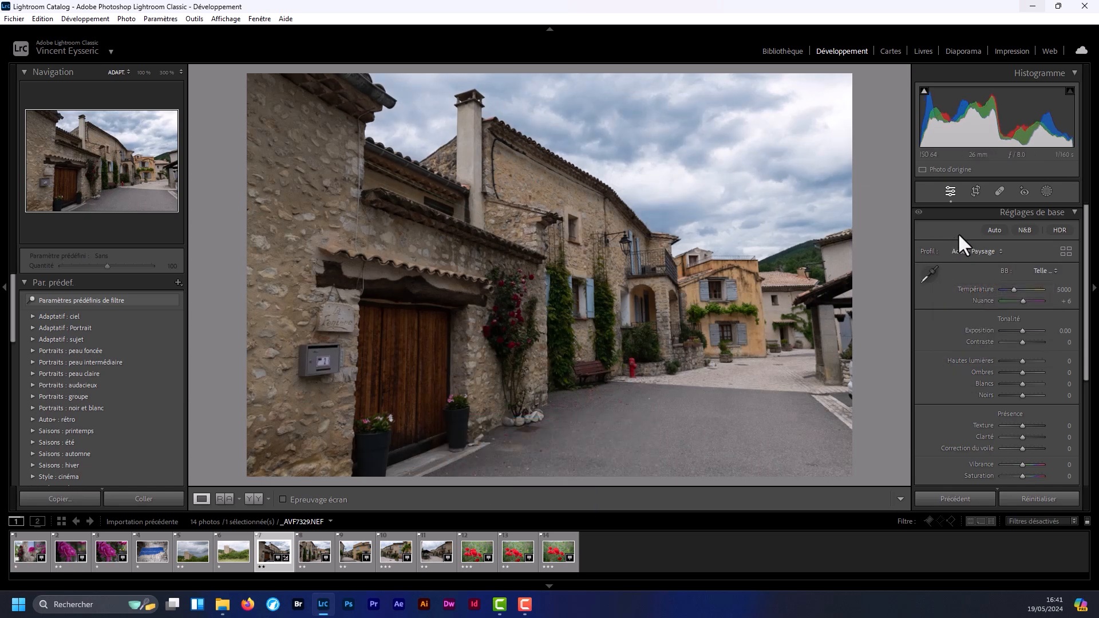
pyautogui.click(994, 230)
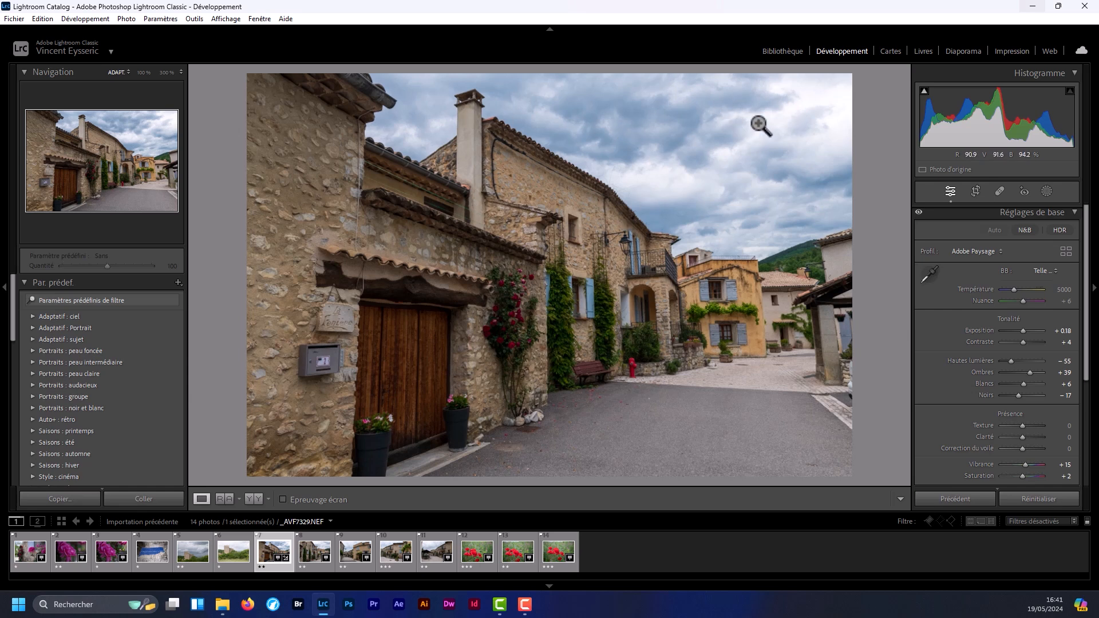
pyautogui.click(61, 282)
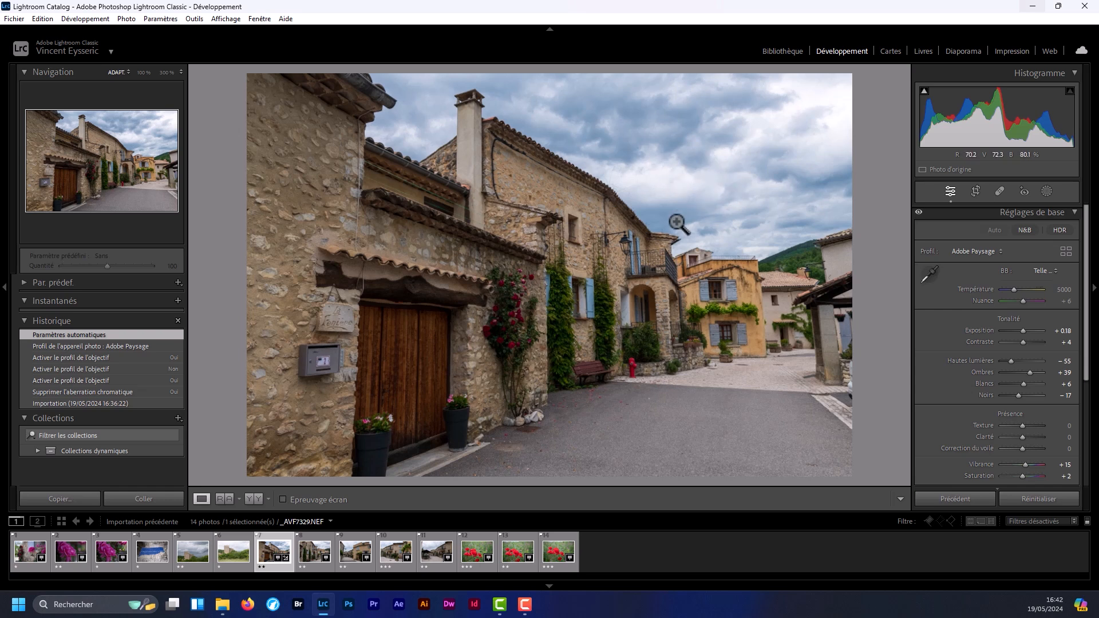
# - Dismiss the masking introduction and create a sky (Ciel) mask on the village photo
pyautogui.click(1045, 191)
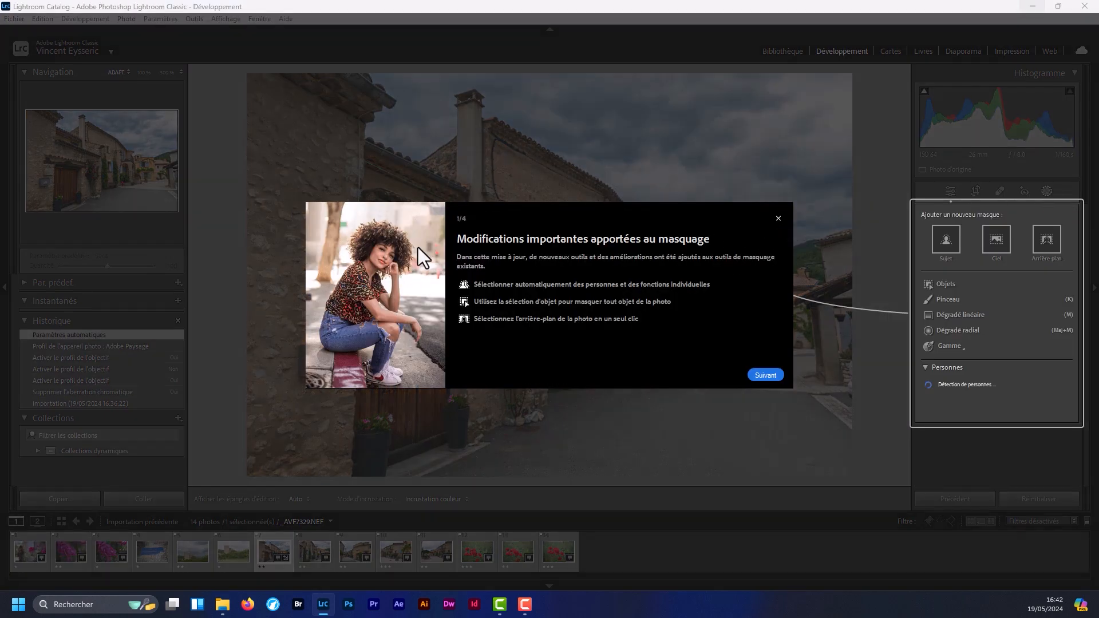
pyautogui.click(778, 219)
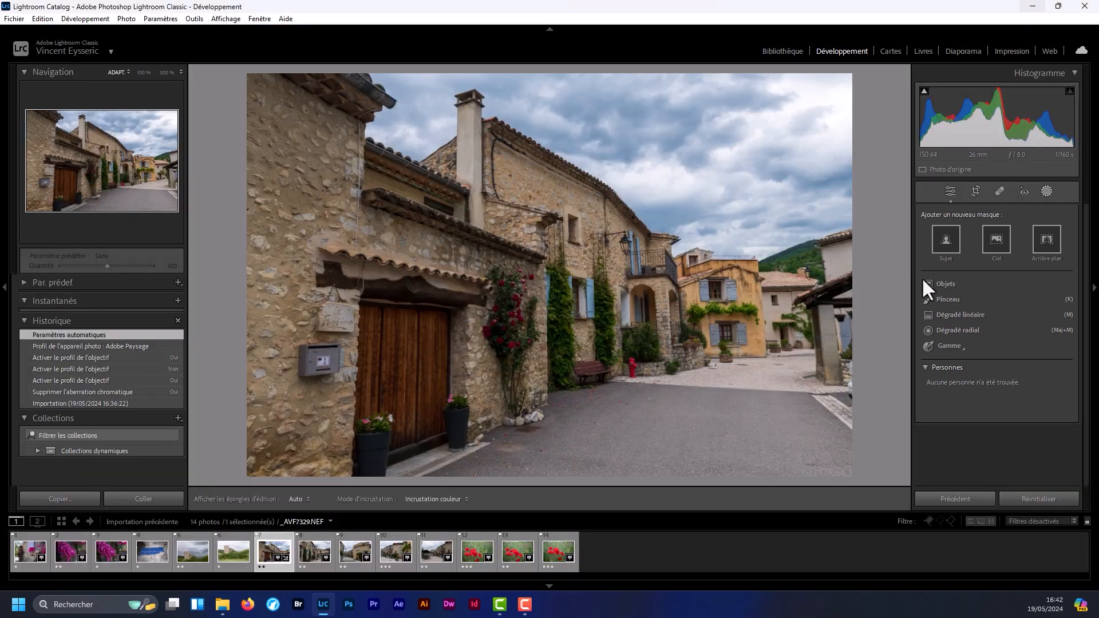
pyautogui.click(993, 242)
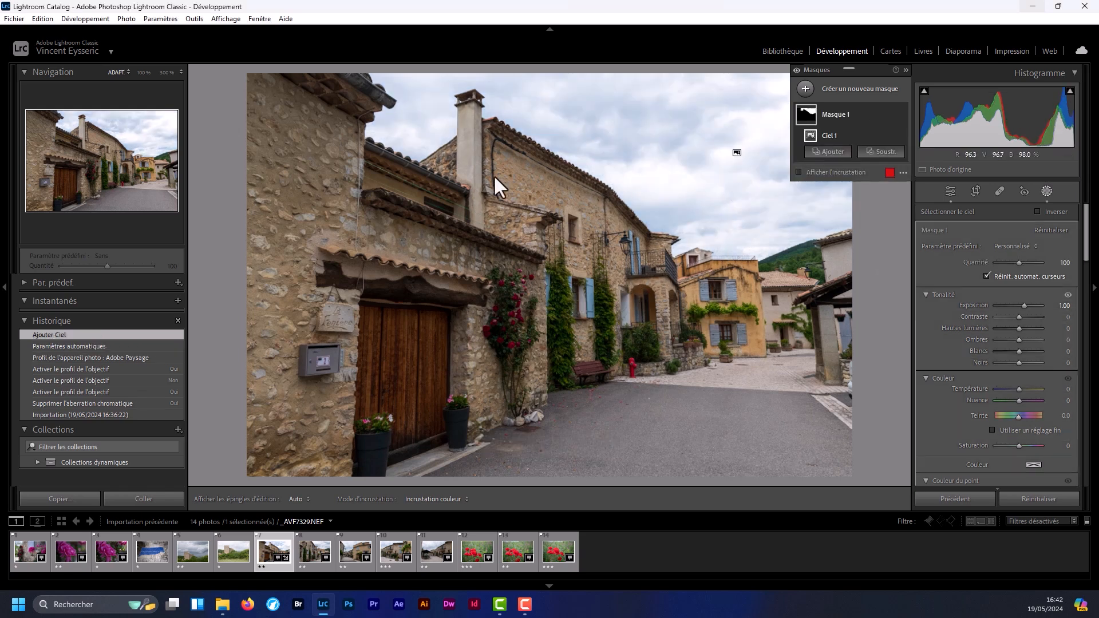
# - Set the mask overlay mode to Blanc sur noir and display the sky mask's overlay
pyautogui.moveTo(736, 153)
pyautogui.click(903, 173)
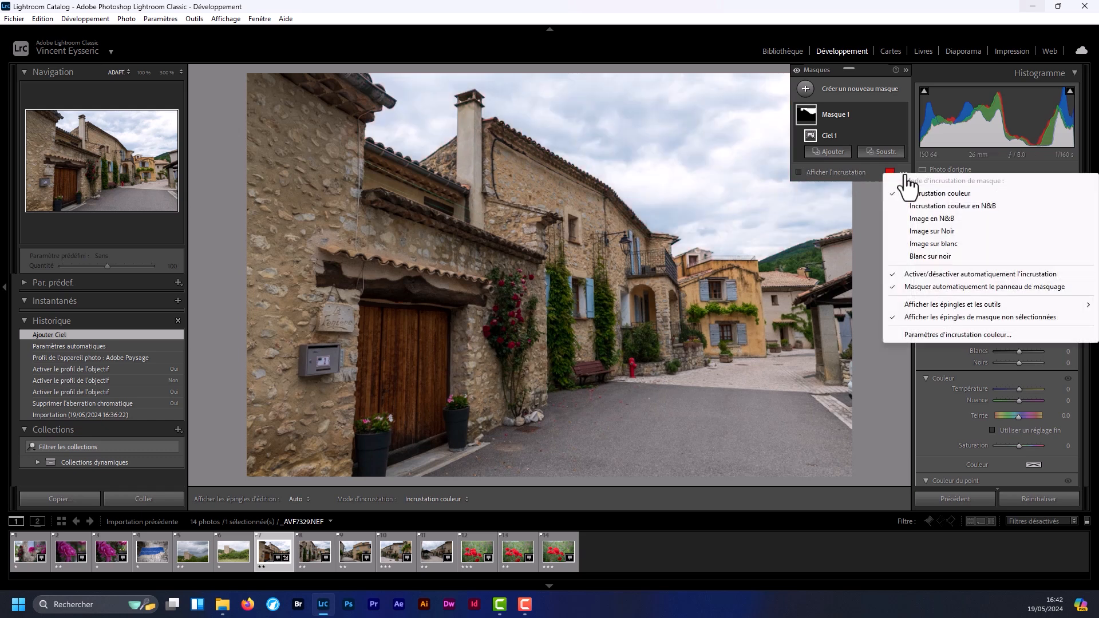
pyautogui.click(926, 256)
pyautogui.click(799, 173)
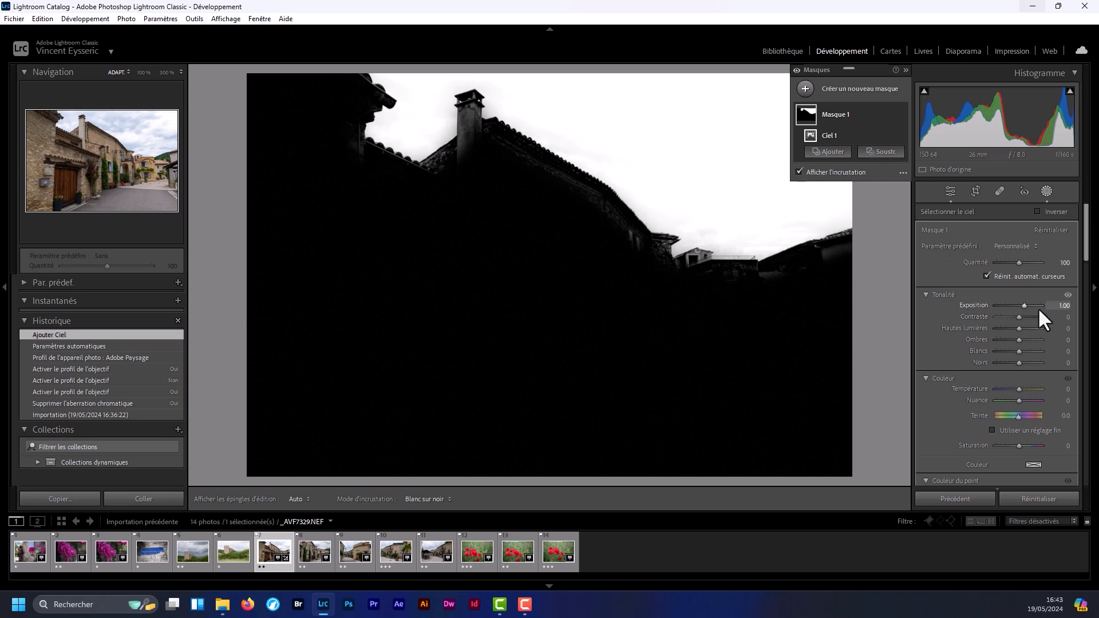
# - Darken the sky mask, trying an exposure of −1.00 before settling on −0.26
pyautogui.moveTo(1022, 305); pyautogui.dragTo(1014, 304)
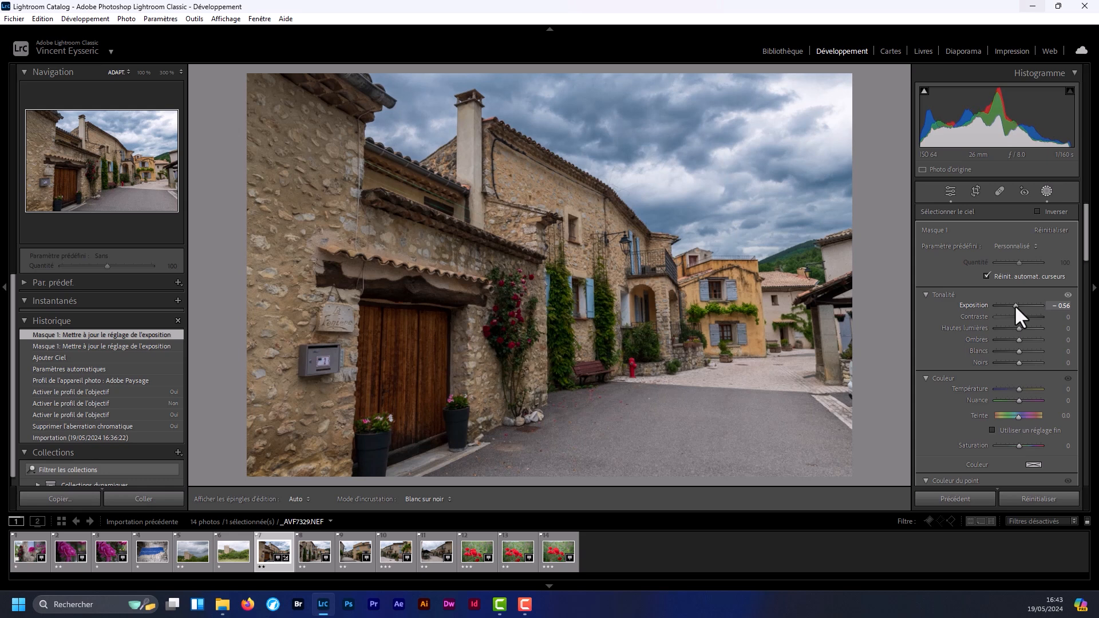
pyautogui.moveTo(1015, 305); pyautogui.dragTo(1014, 305)
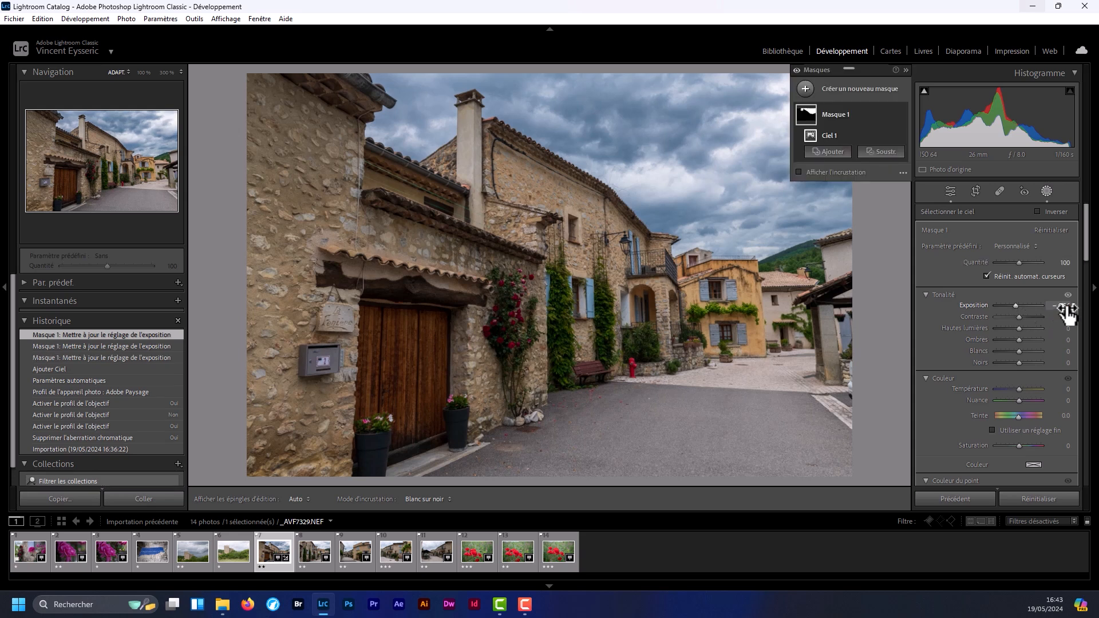
pyautogui.click(1062, 306)
pyautogui.write('1')
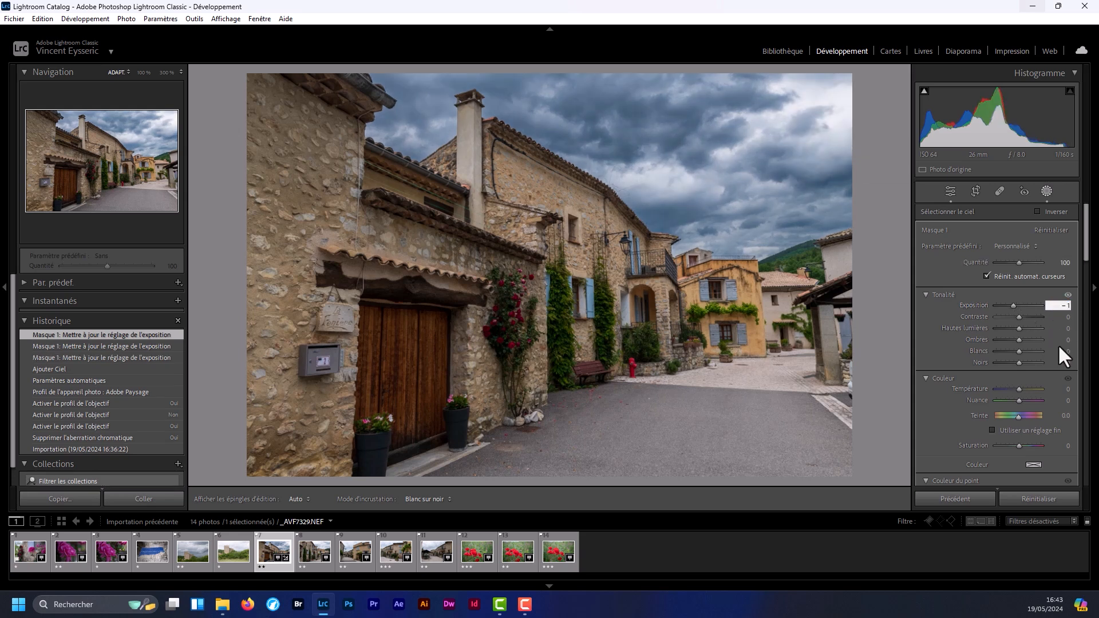
pyautogui.press('Return')
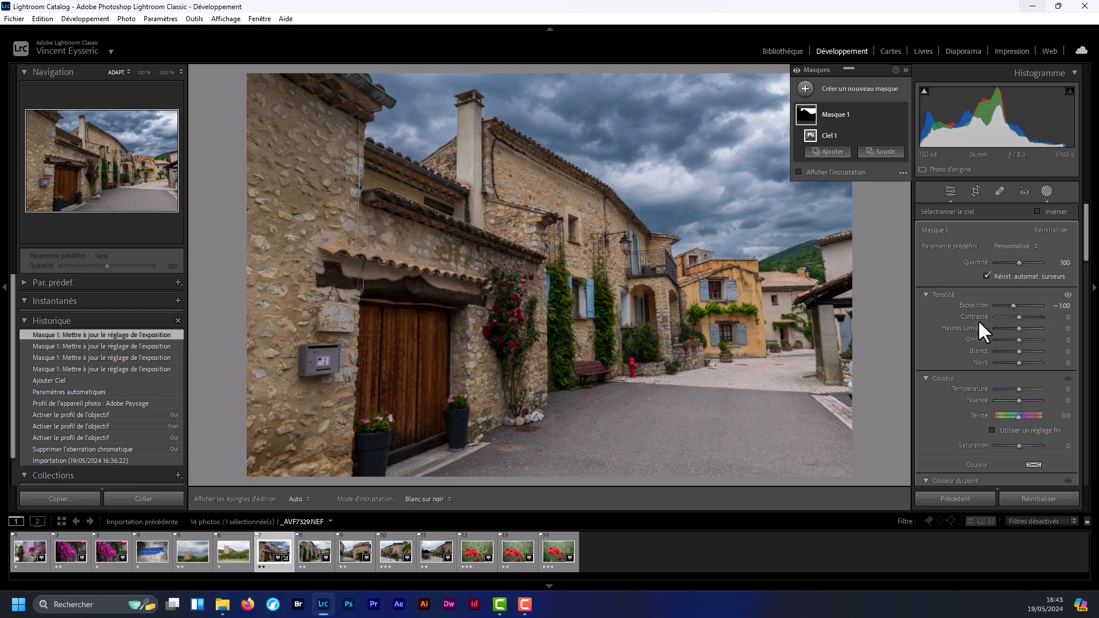
pyautogui.moveTo(1012, 305); pyautogui.dragTo(1017, 305)
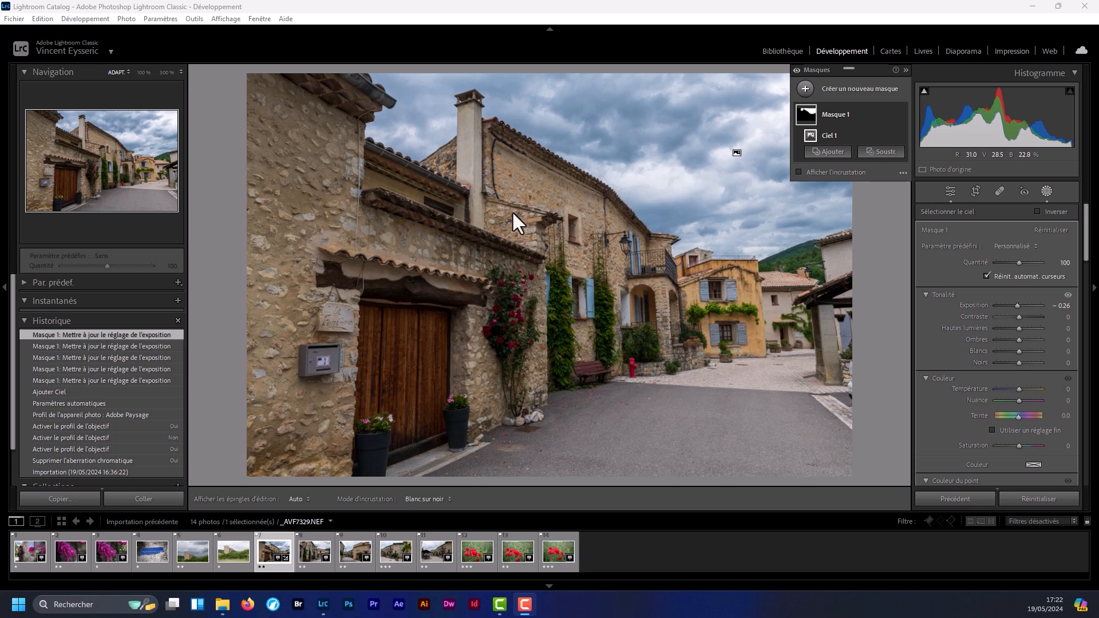
# - Open the photo's export settings, name the destination subfolder on the Bureau "amis" and collapse the export location section
pyautogui.rightClick(407, 133)
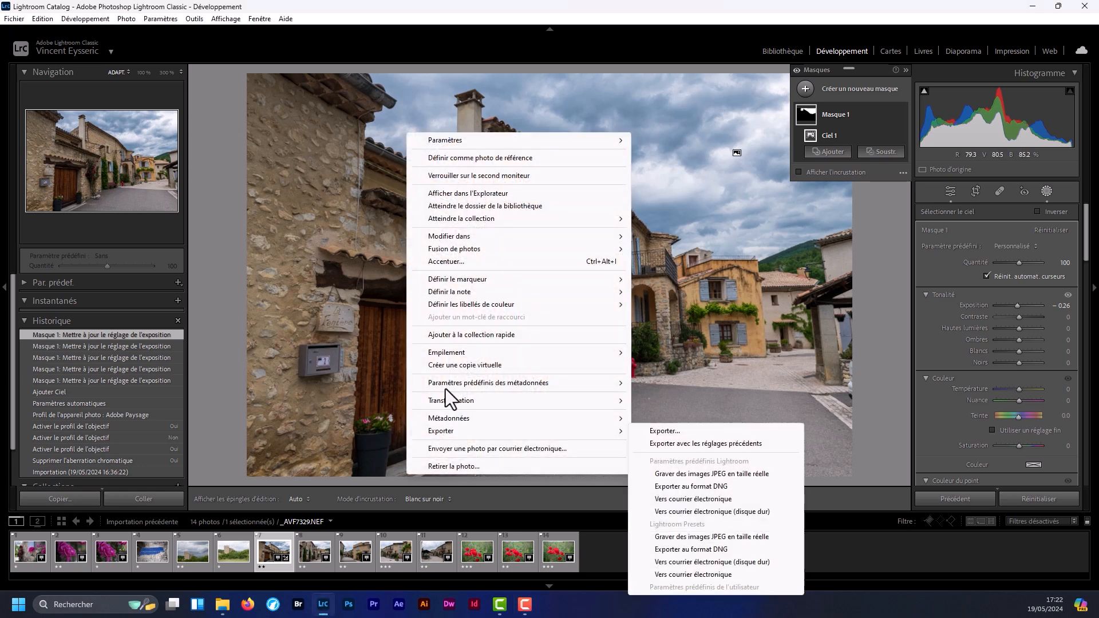
pyautogui.moveTo(458, 430)
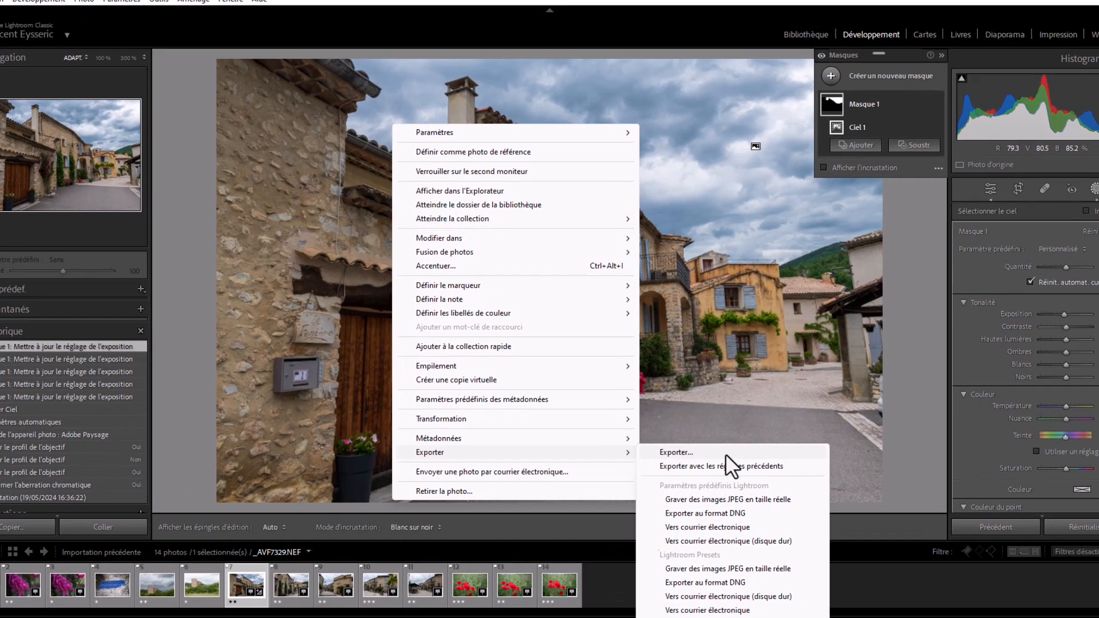
pyautogui.click(725, 453)
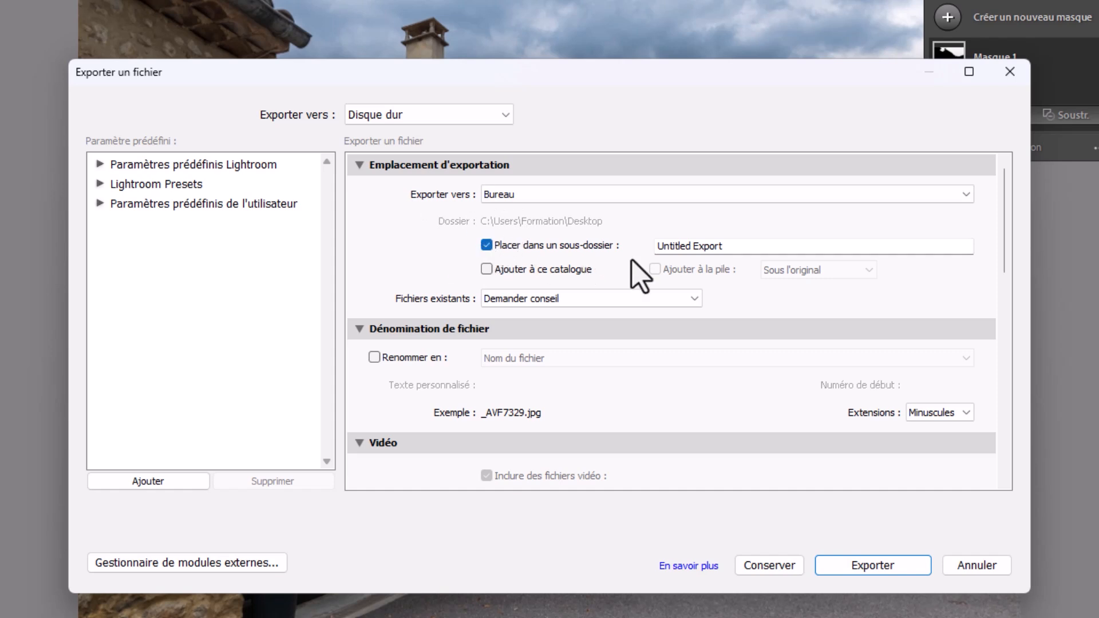
pyautogui.moveTo(739, 246); pyautogui.dragTo(597, 245)
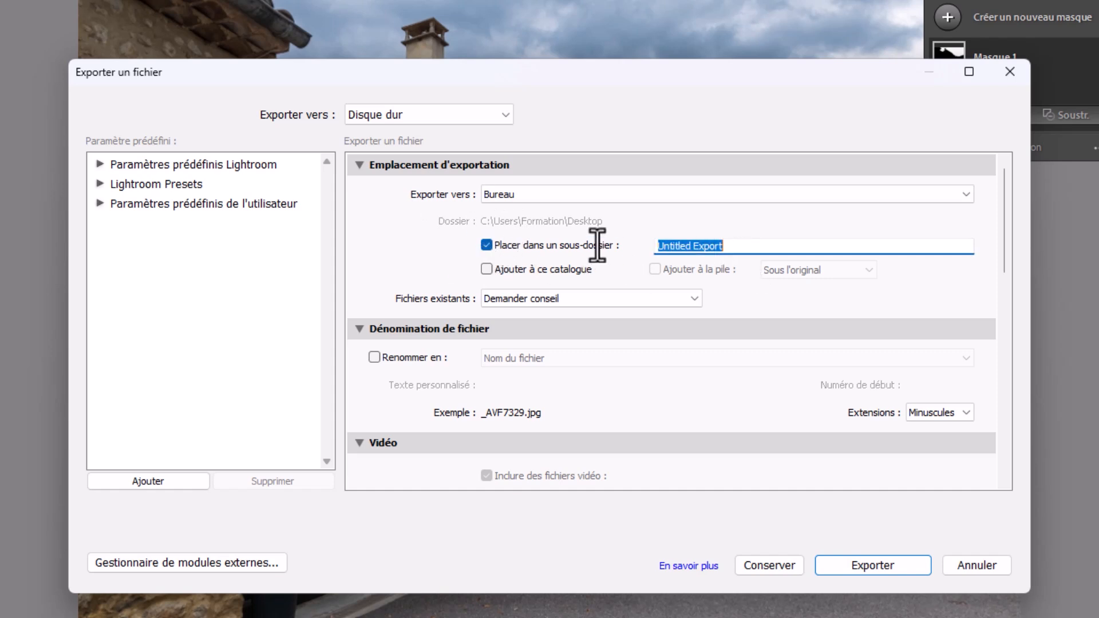
pyautogui.write('amis')
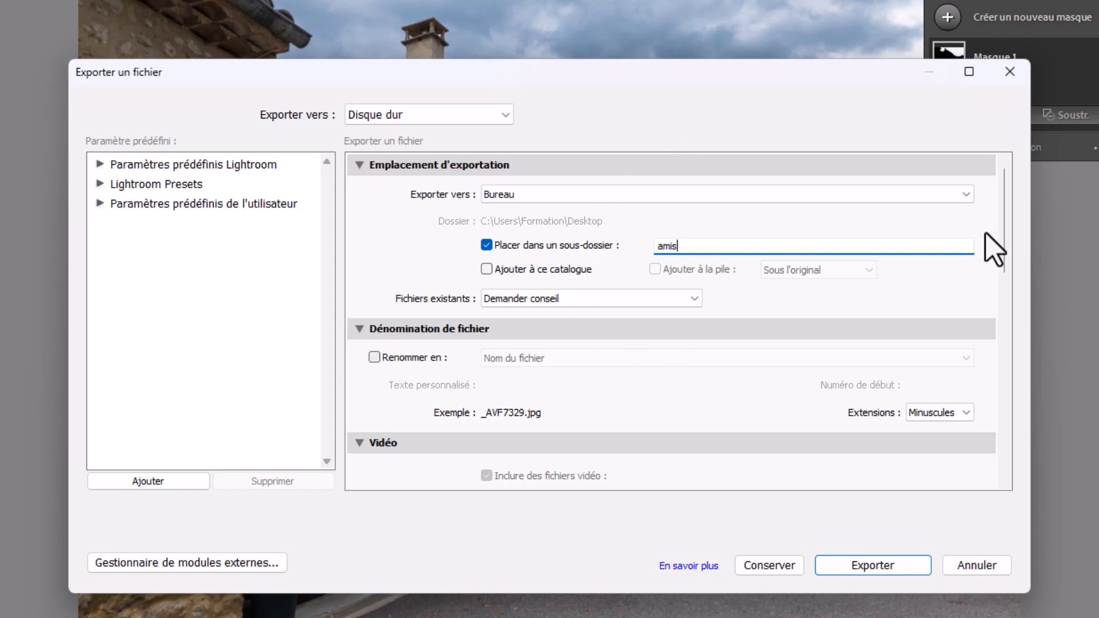
pyautogui.click(399, 168)
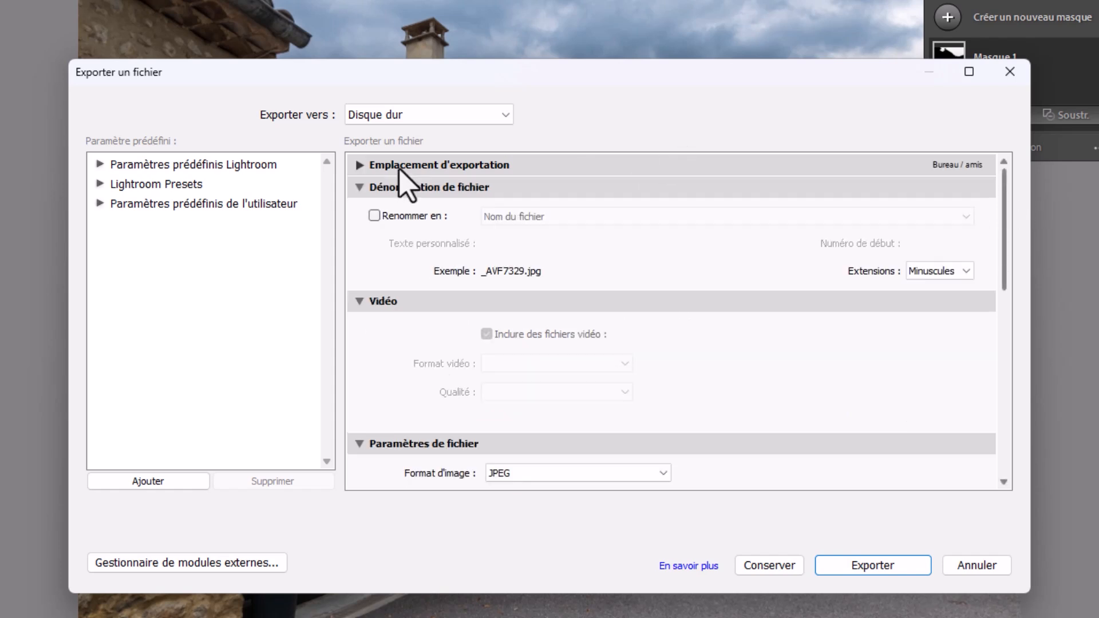
# - Collapse the Vidéo section, keep JPEG as the export format after reviewing the alternatives, and set the quality to 80
pyautogui.click(403, 301)
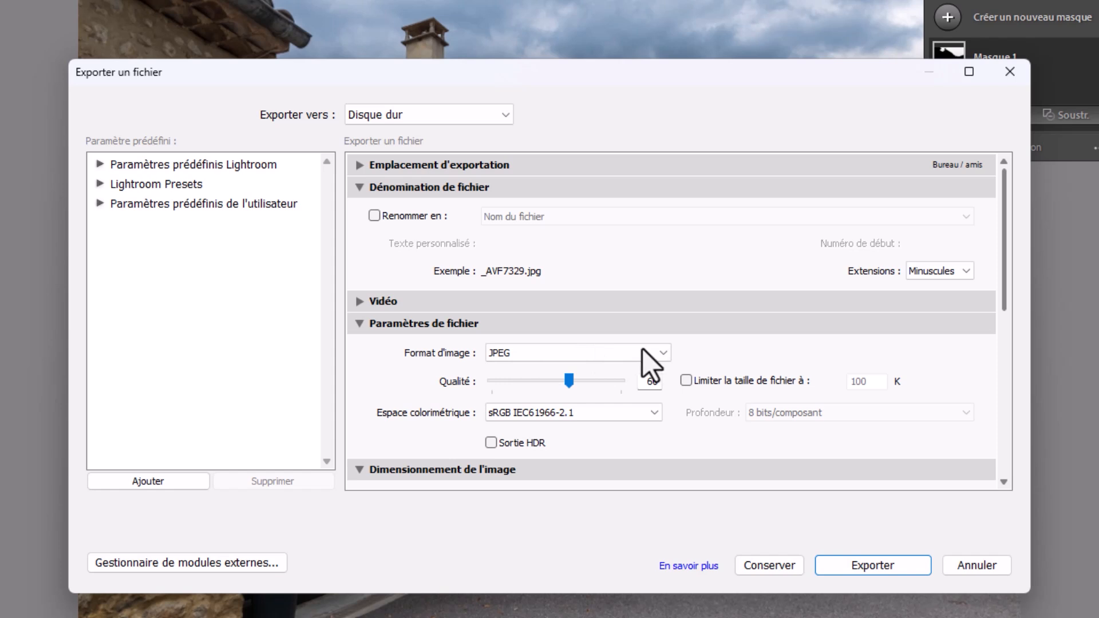
pyautogui.click(626, 353)
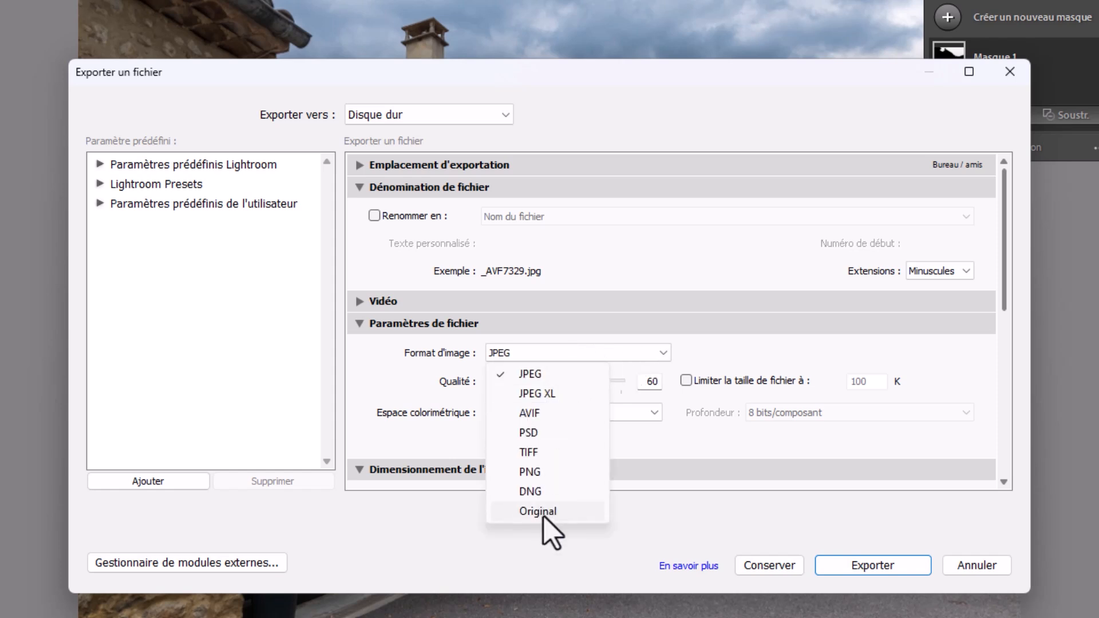
pyautogui.click(524, 355)
pyautogui.click(524, 355)
pyautogui.click(456, 385)
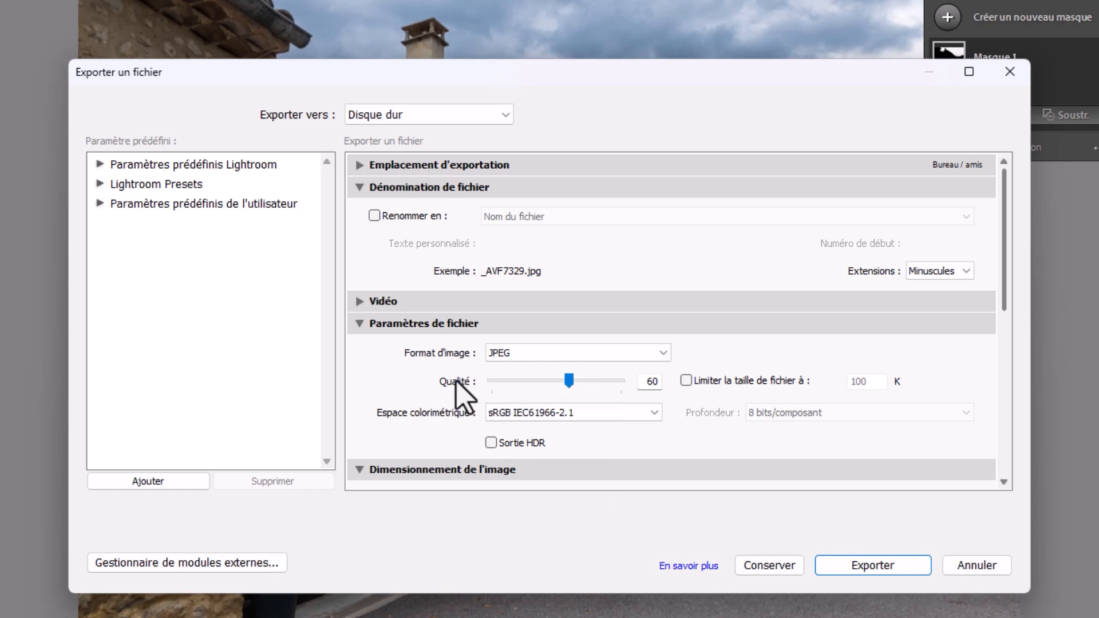
pyautogui.moveTo(572, 380); pyautogui.dragTo(596, 381)
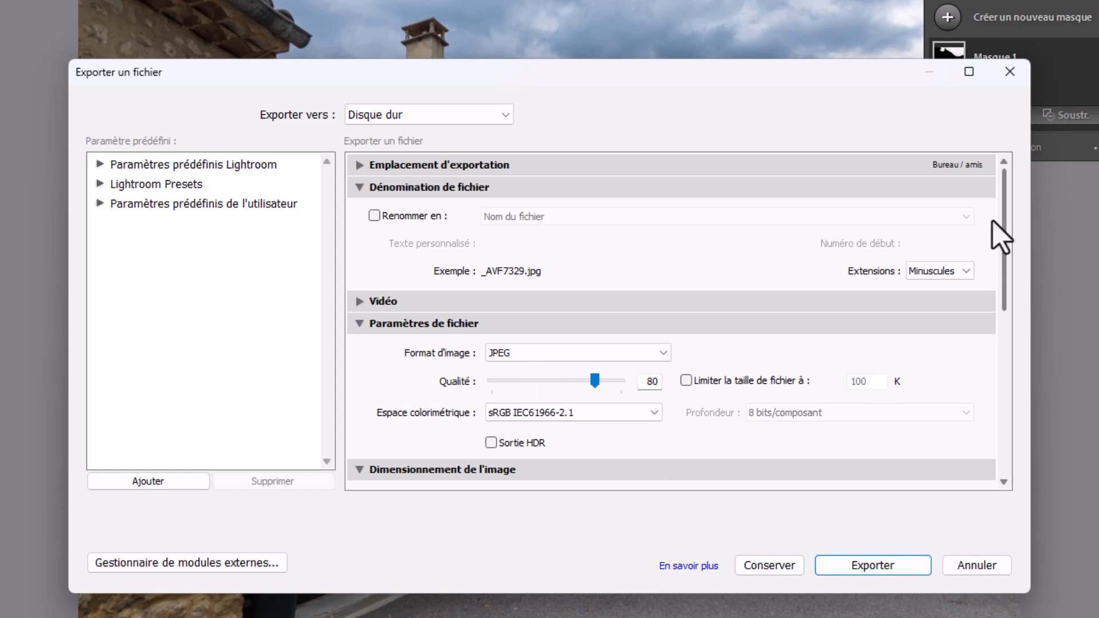
pyautogui.scroll(-3, 891, 246)
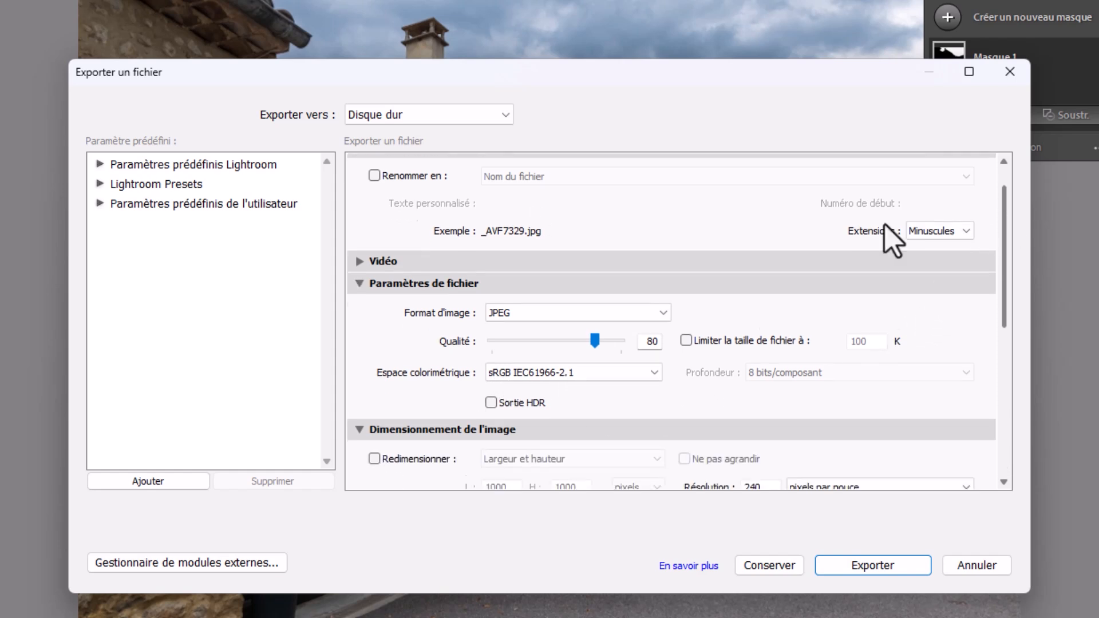
# - Collapse the file settings section, then rename the exported file using Nom personnalisé with the friend's first name and collapse the naming section
pyautogui.click(367, 265)
pyautogui.scroll(3, 653, 298)
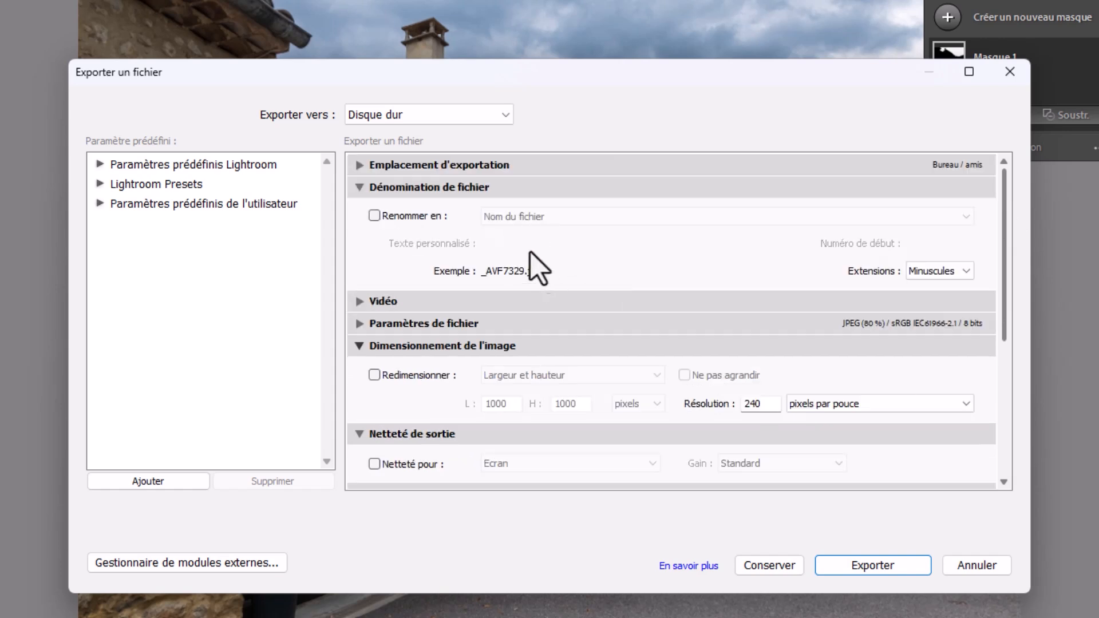
pyautogui.click(407, 217)
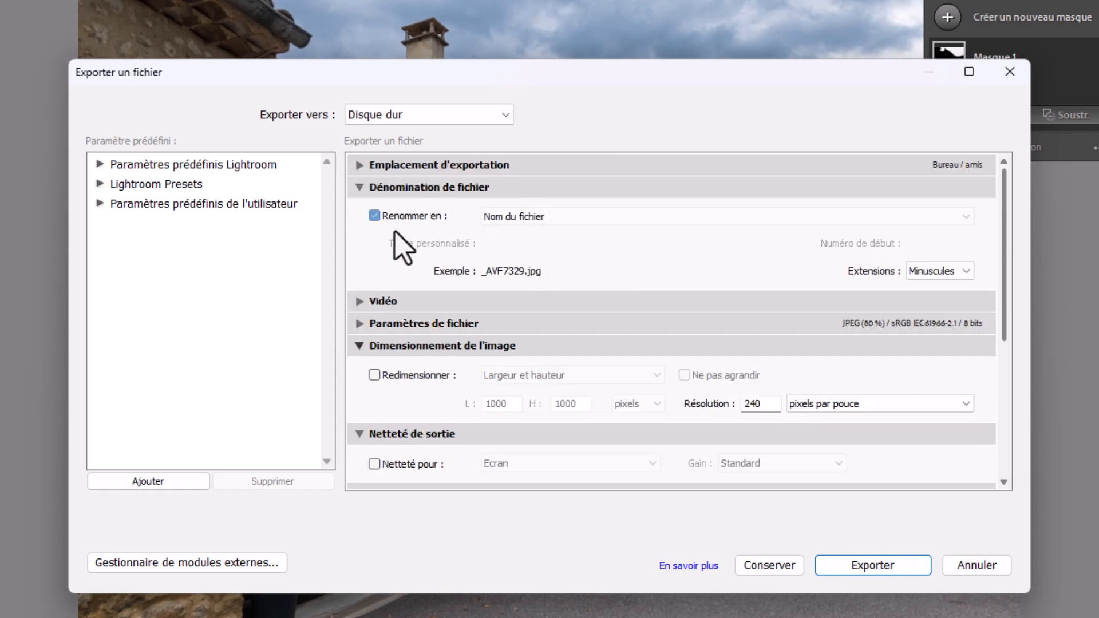
pyautogui.click(532, 216)
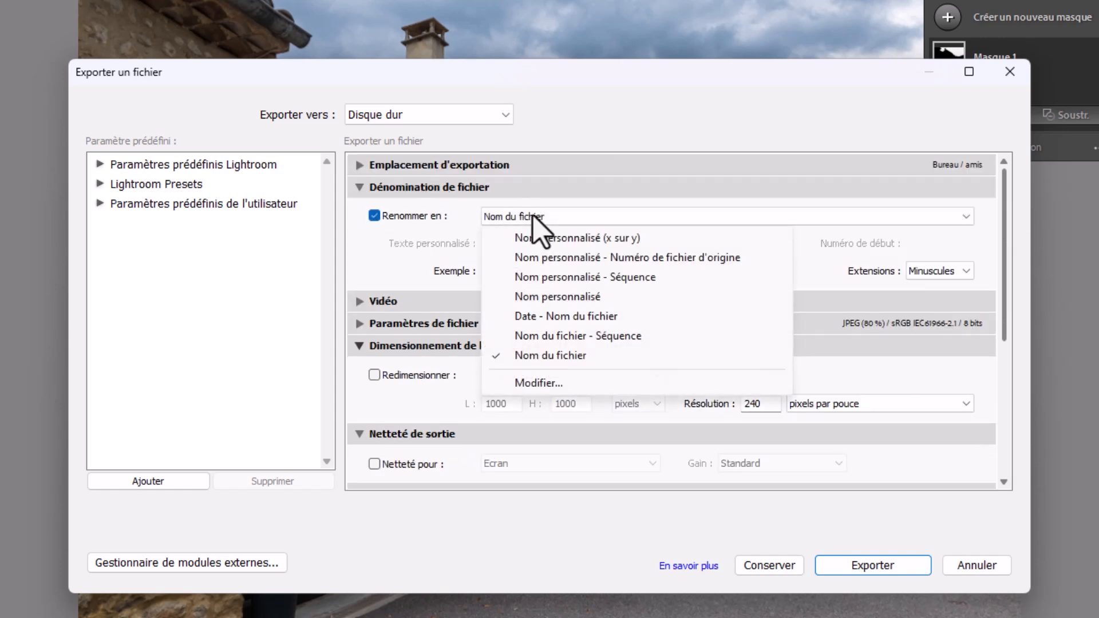
pyautogui.click(562, 297)
pyautogui.click(489, 245)
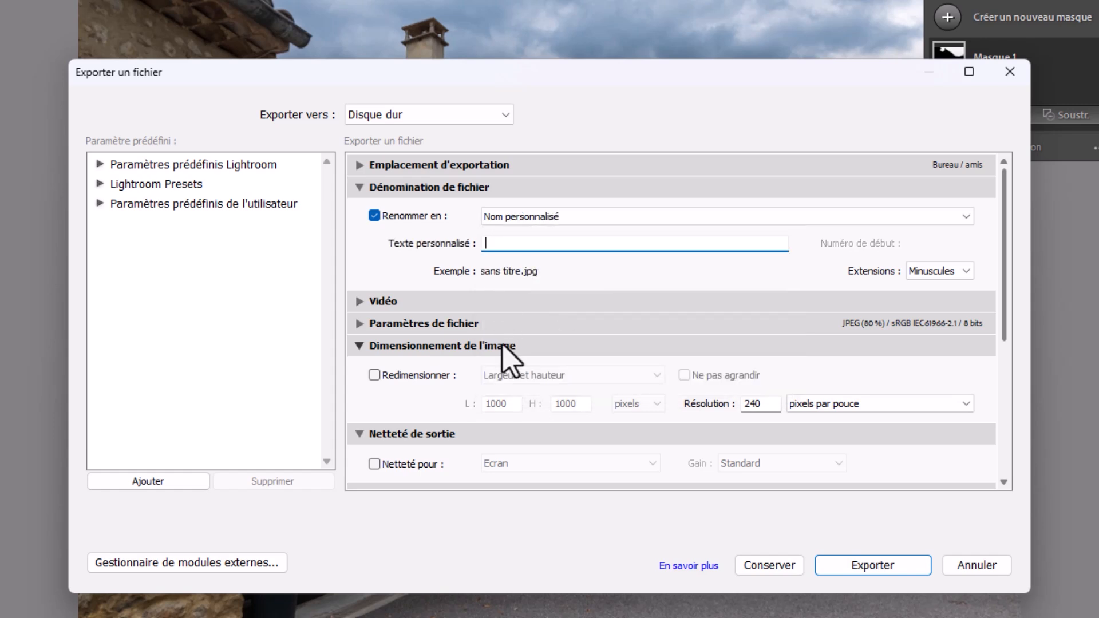
pyautogui.write('nicole')
pyautogui.press('Tab')
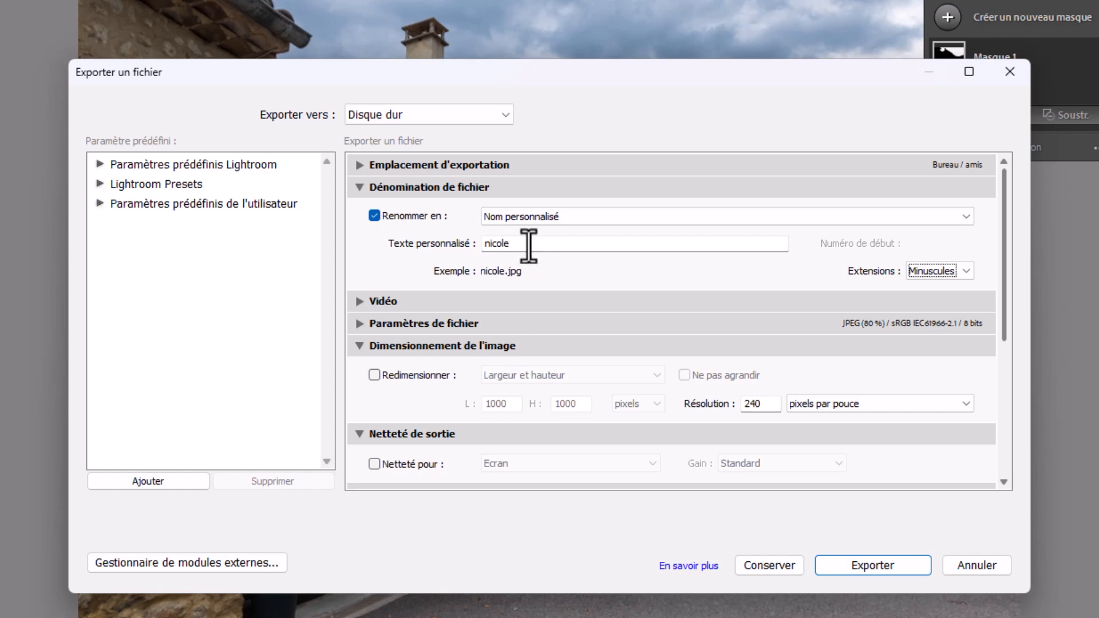
pyautogui.click(432, 188)
# - Enable resizing by Bord large at 1500 pixels and set the resolution to 72 pixels par pouce
pyautogui.click(407, 284)
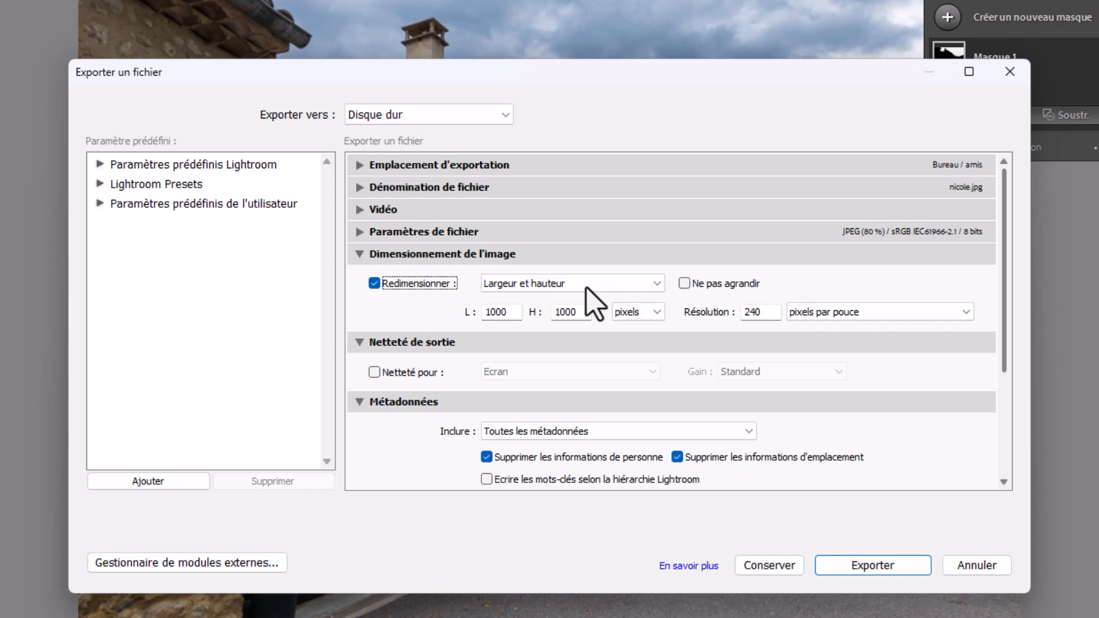
pyautogui.click(573, 284)
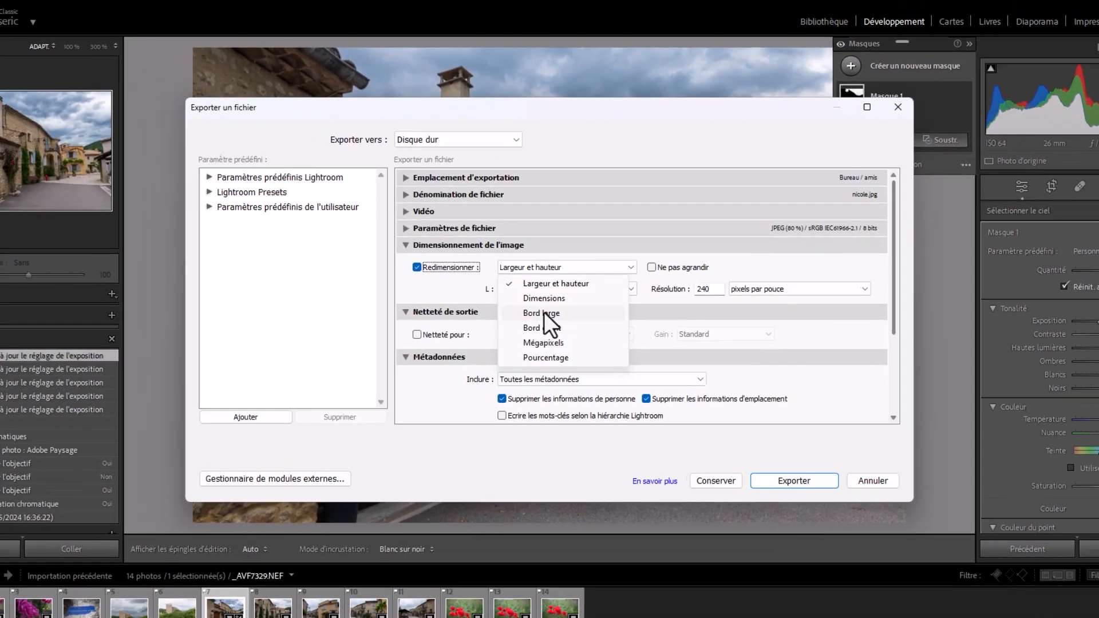
pyautogui.click(540, 339)
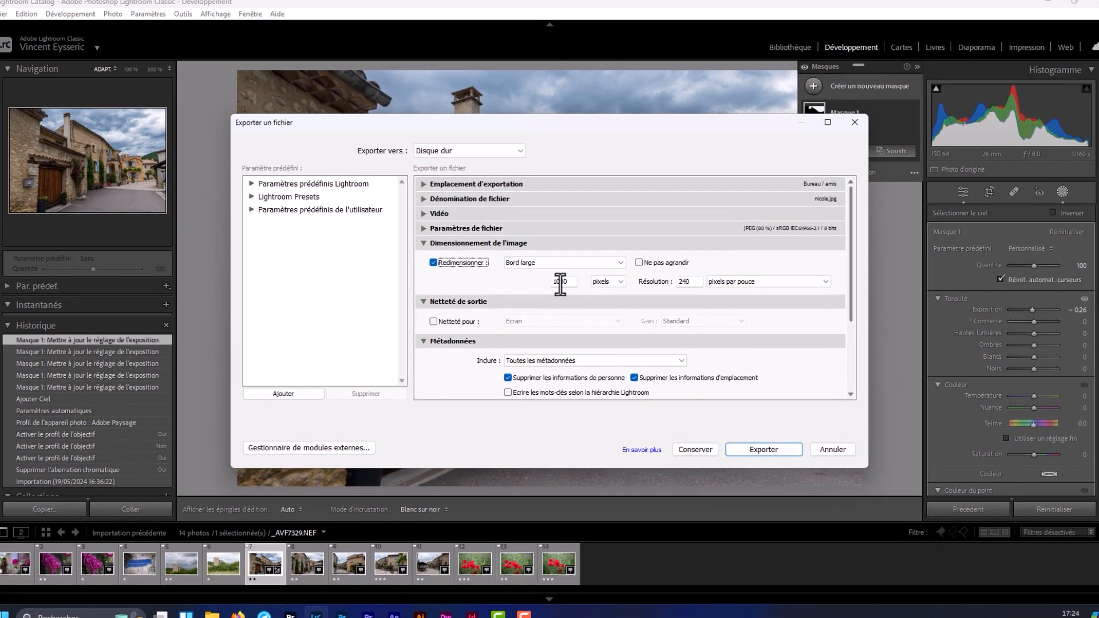
pyautogui.doubleClick(559, 280)
pyautogui.write('1')
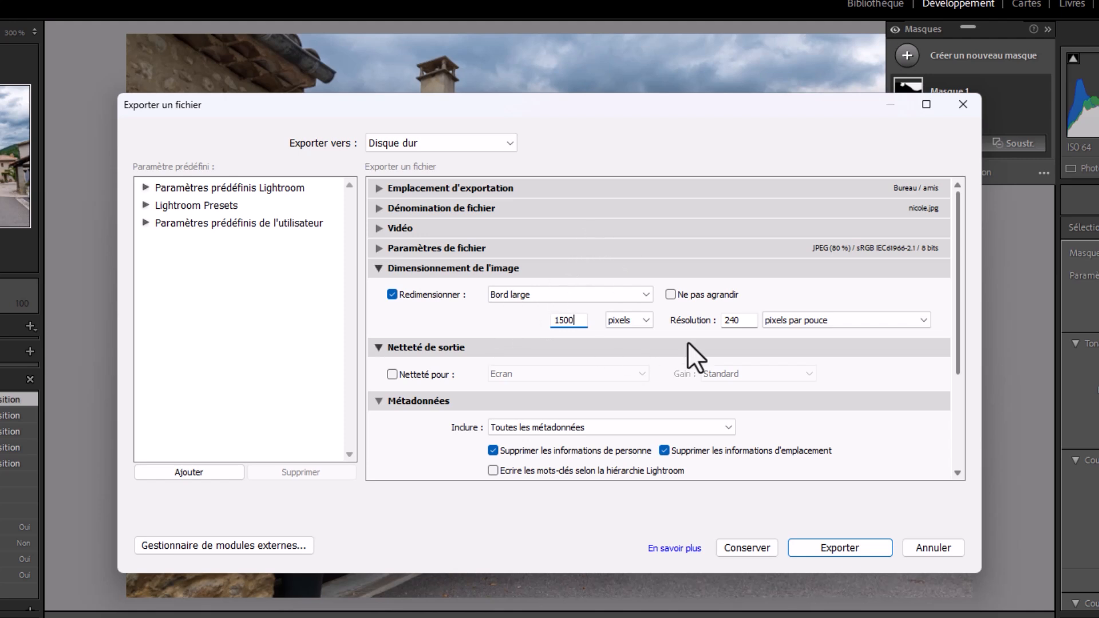
pyautogui.click(744, 321)
pyautogui.write('72')
pyautogui.press('Tab')
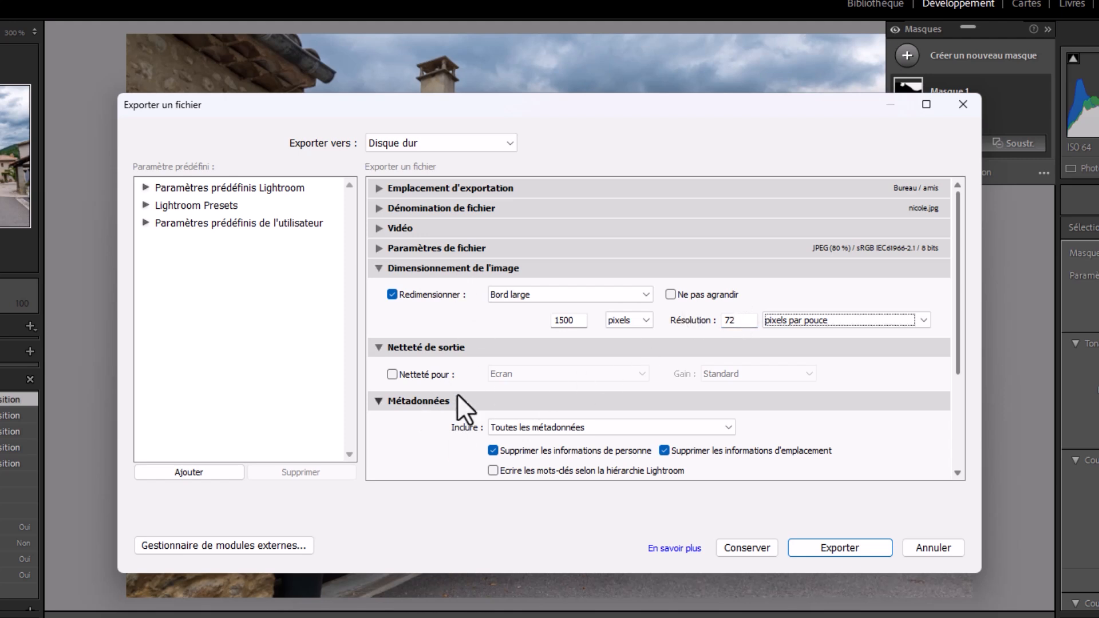
# - Enable output sharpening for Ecran with the Standard gain
pyautogui.click(392, 374)
pyautogui.click(740, 372)
pyautogui.click(761, 409)
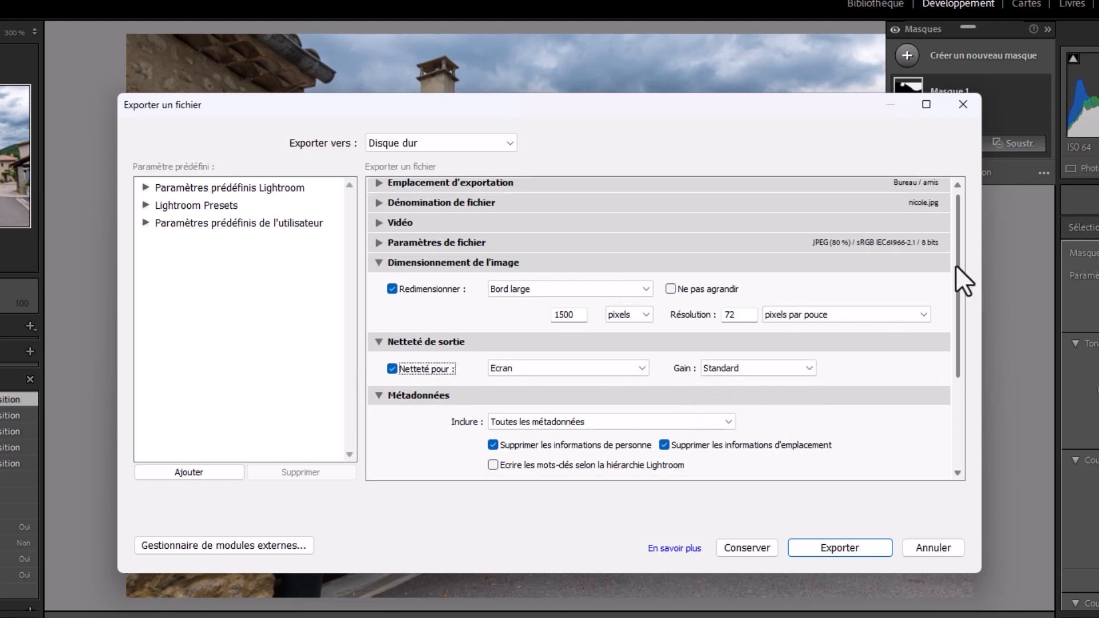
# - Restrict the exported metadata to Copyright uniquement
pyautogui.moveTo(956, 265); pyautogui.dragTo(952, 338)
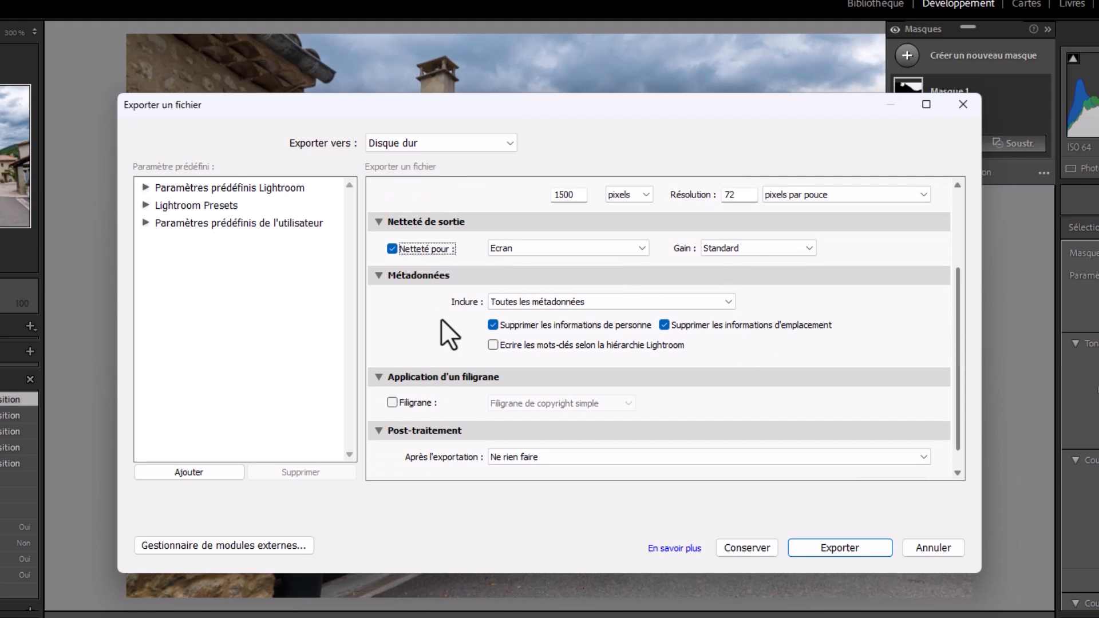
pyautogui.click(527, 300)
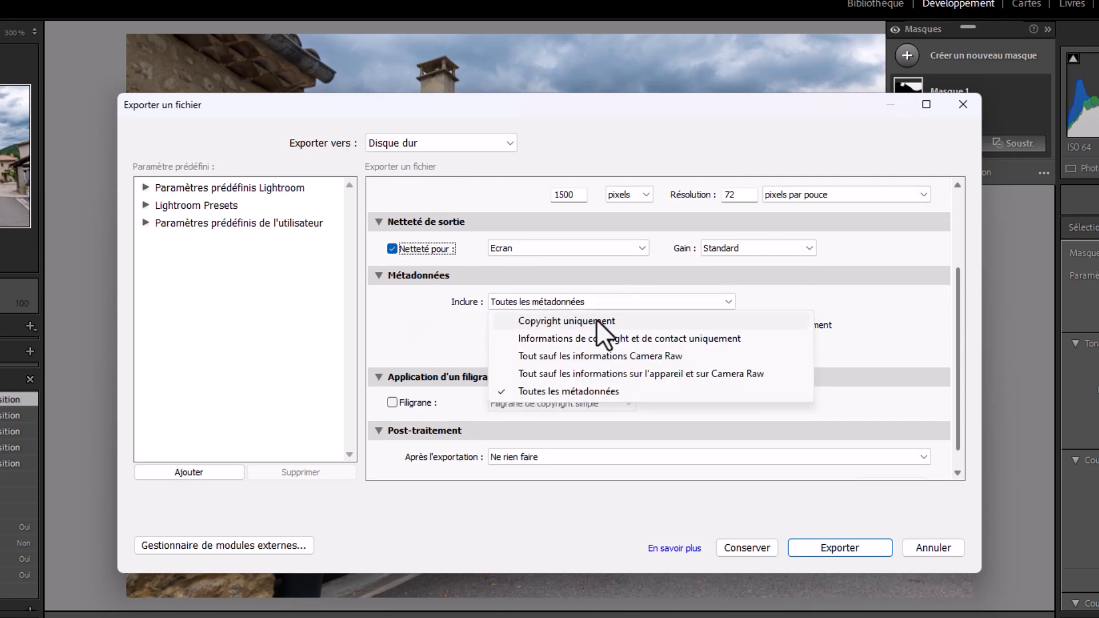
pyautogui.click(593, 321)
# - Set the post-export action to Afficher dans l'Explorateur and export the photo
pyautogui.scroll(-1, 421, 401)
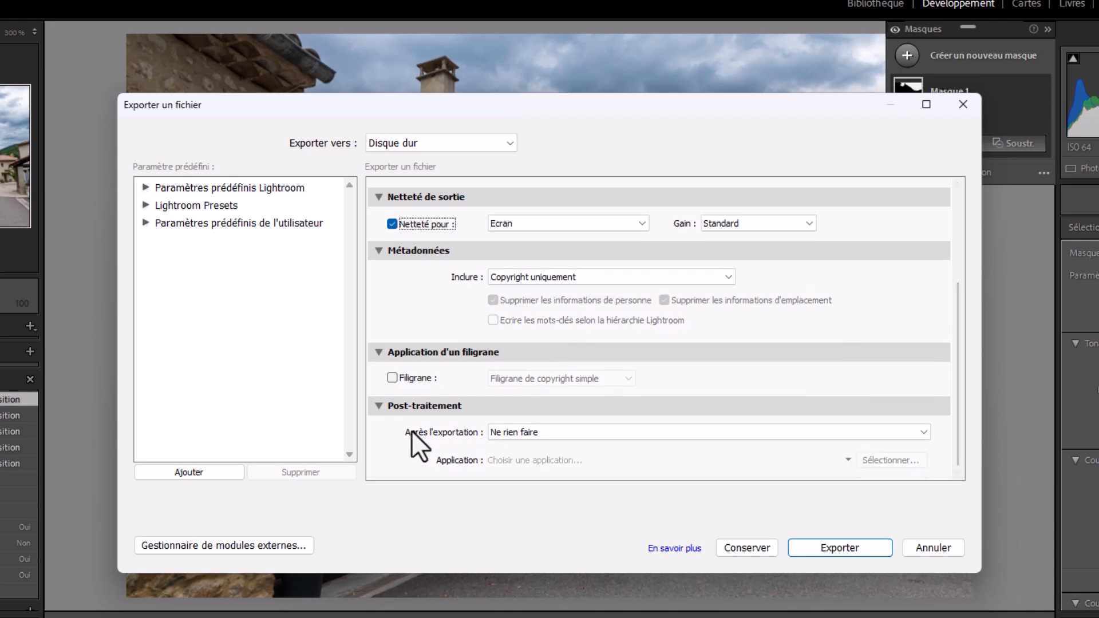
pyautogui.click(520, 432)
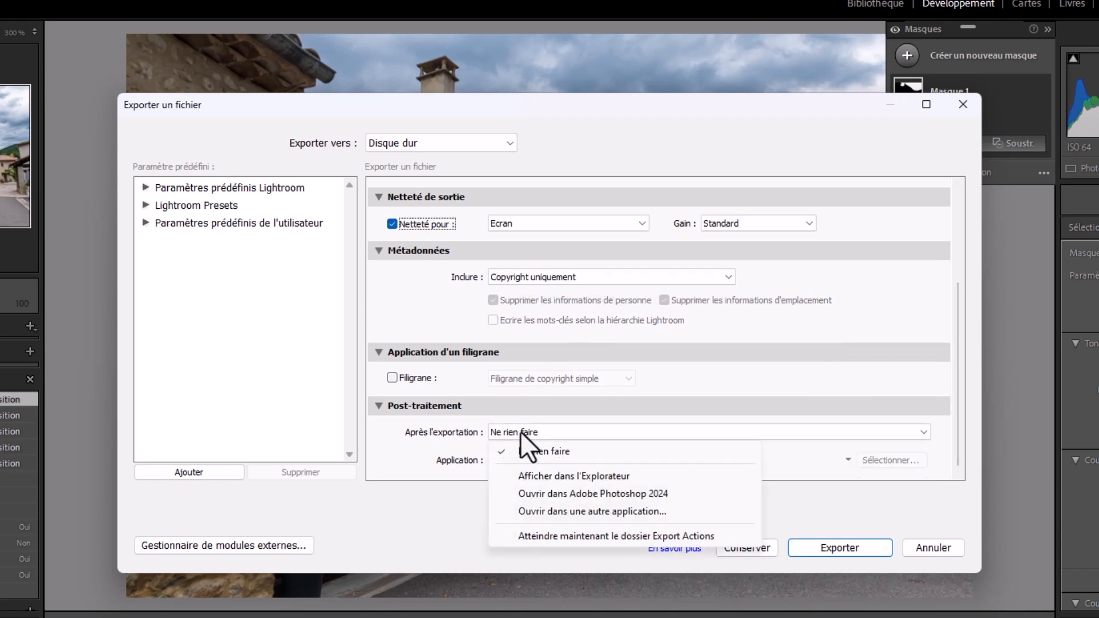
pyautogui.click(613, 475)
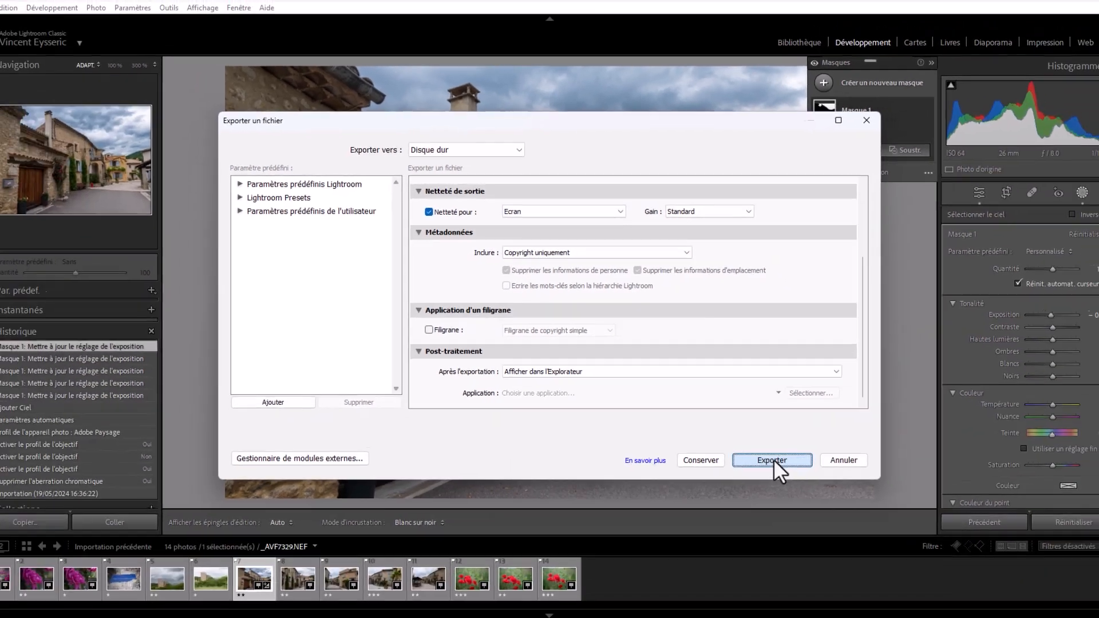
pyautogui.click(772, 460)
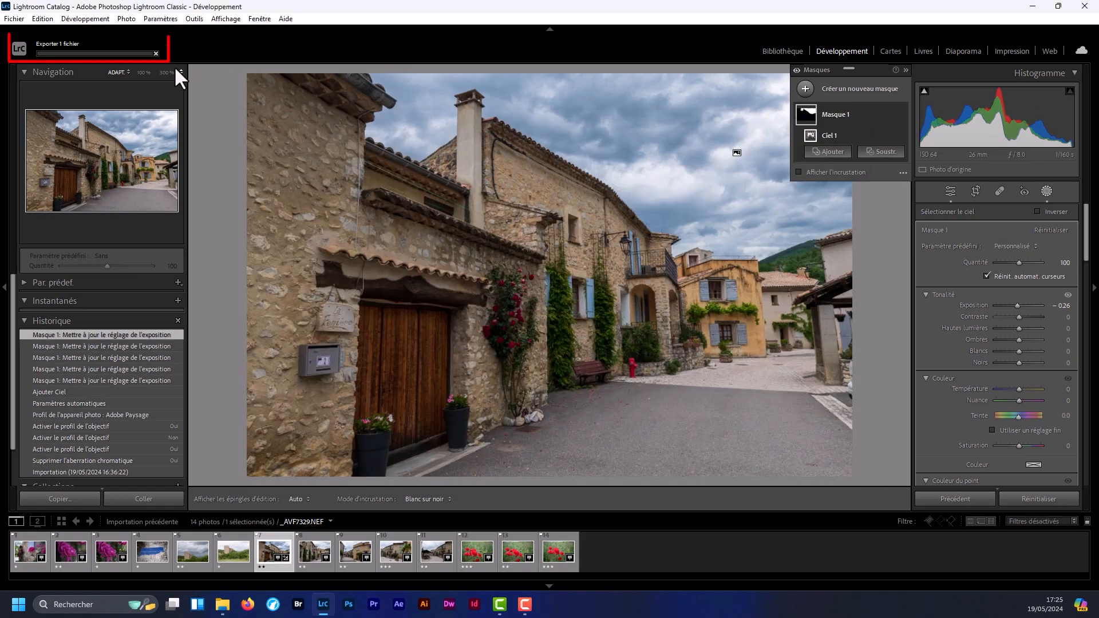